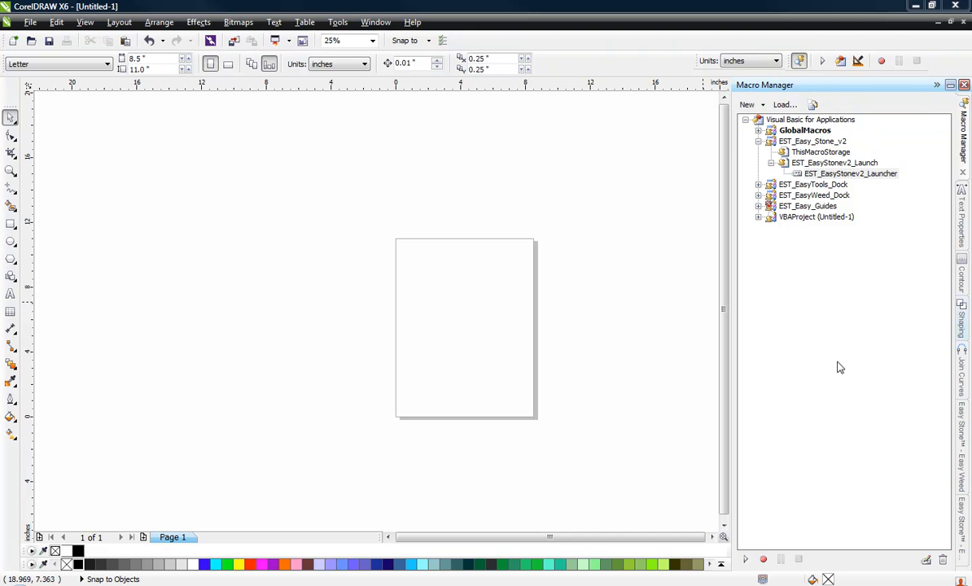
# Step: Run the EST_EasyStonev2_Launcher macro and move its window clear of the macro list
pyautogui.click(855, 301)
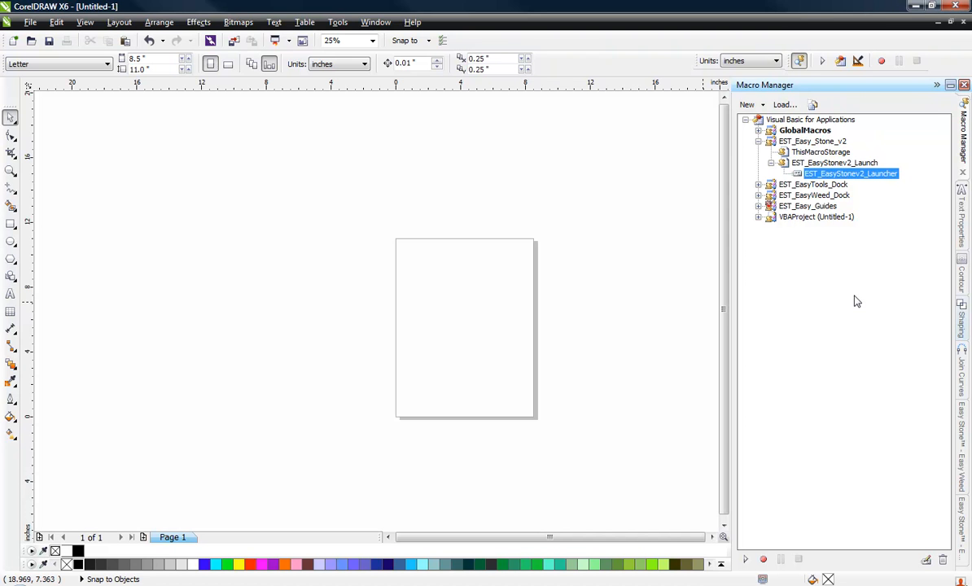
pyautogui.doubleClick(836, 181)
pyautogui.moveTo(837, 181); pyautogui.dragTo(823, 322)
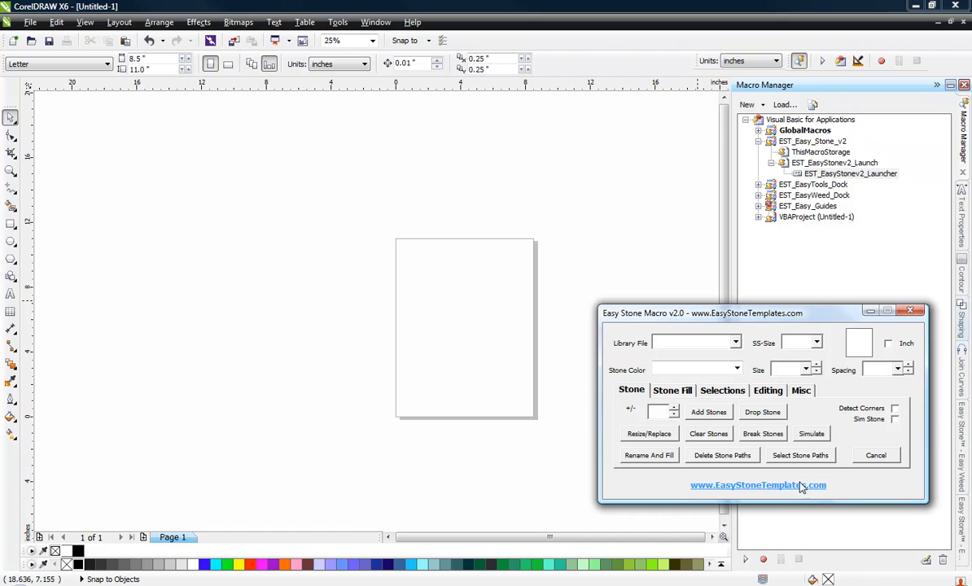
# Step: Review the macro's Stone Fill, Selections, Editing and Misc tools, including the Add Bling options
pyautogui.click(685, 392)
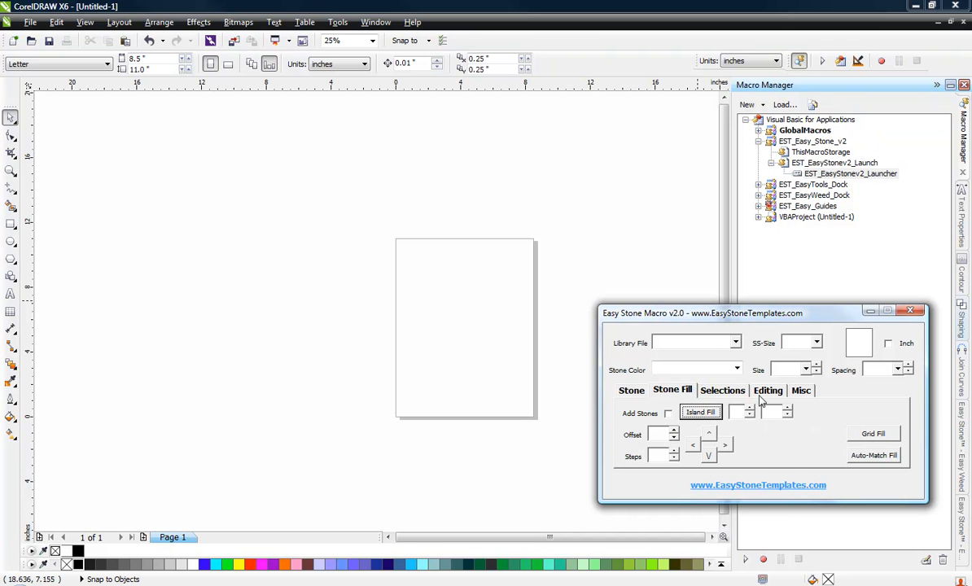
pyautogui.click(774, 414)
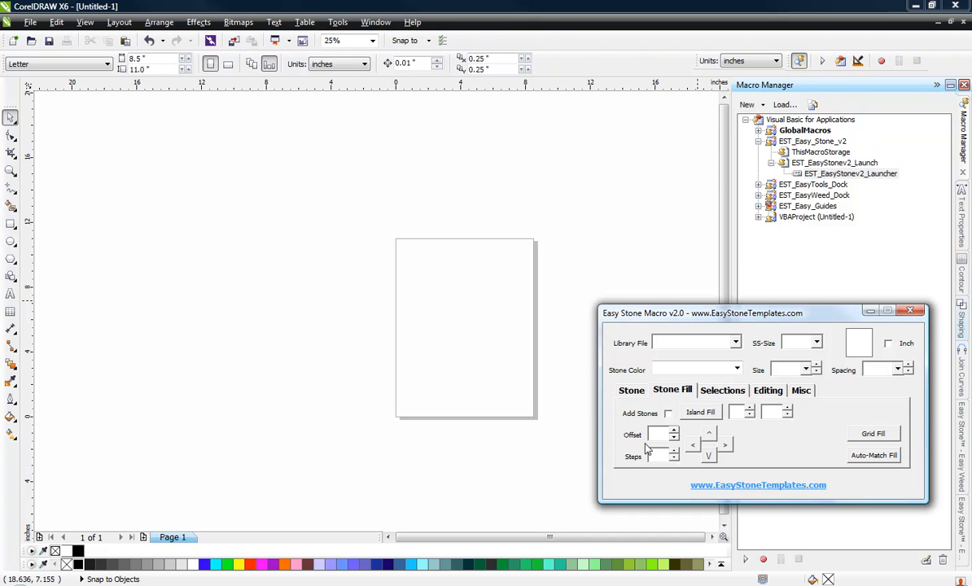
pyautogui.click(722, 390)
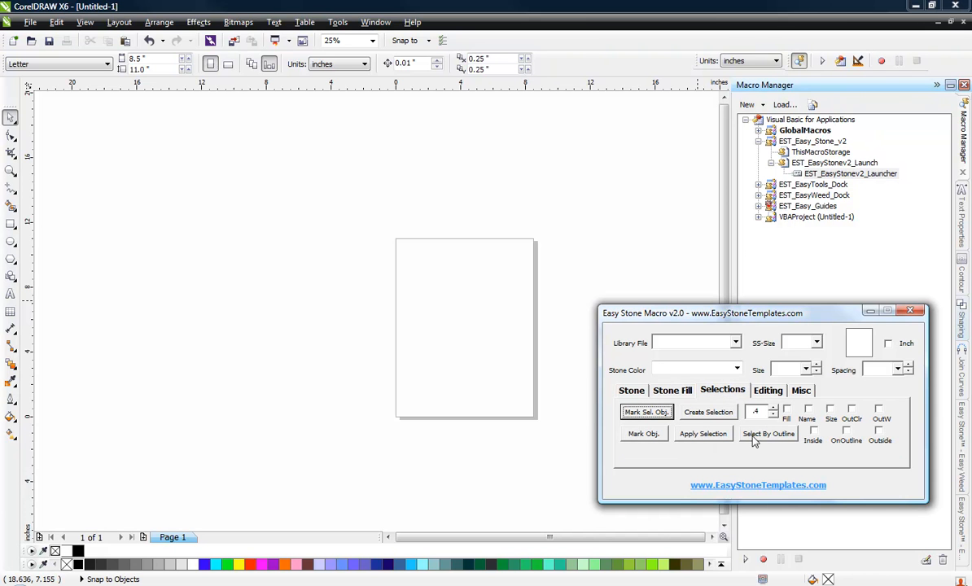
pyautogui.click(768, 392)
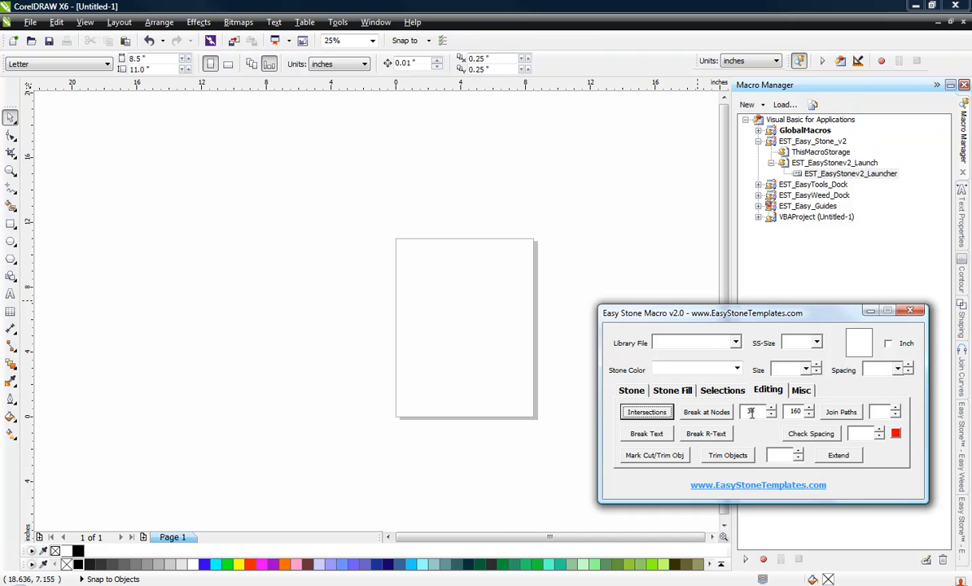
pyautogui.click(802, 392)
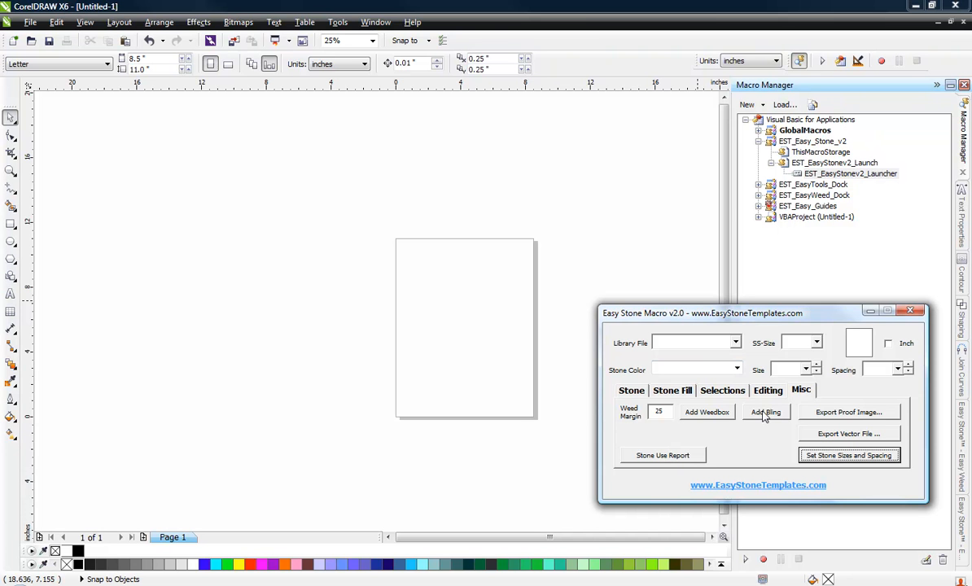
pyautogui.click(764, 413)
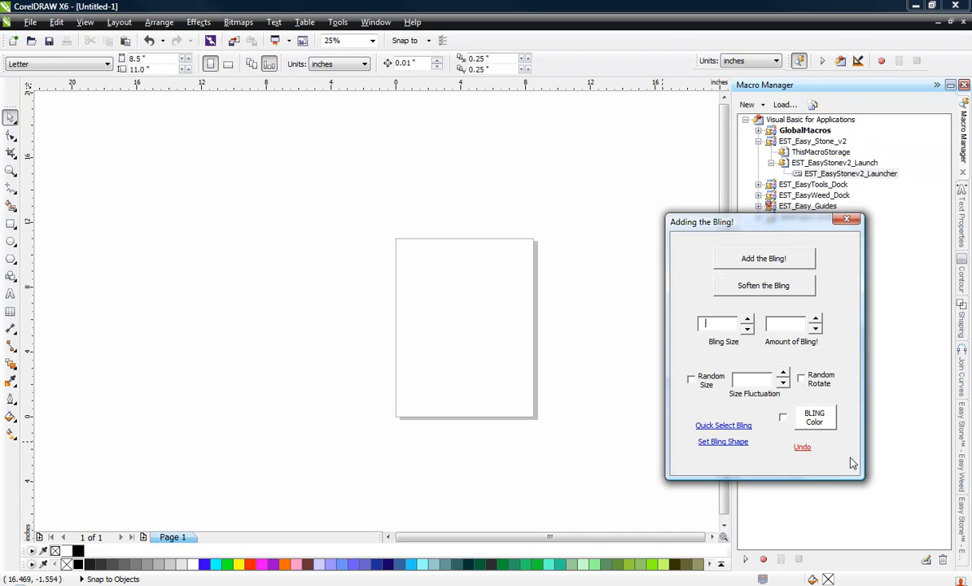
pyautogui.click(849, 221)
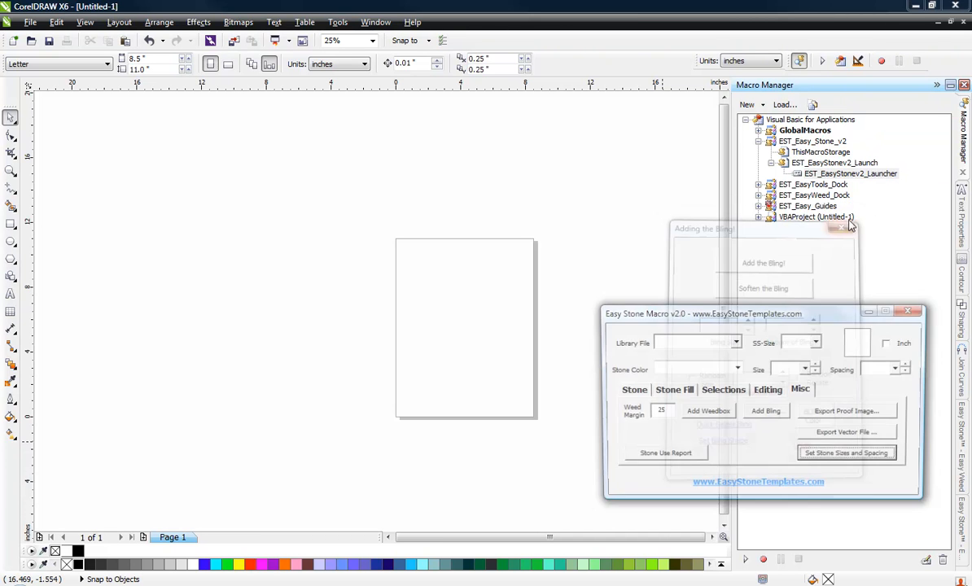
# Step: Load the ESTStandardv2 stone library, choose the 10ss stone and set its size to 3.4
pyautogui.click(736, 343)
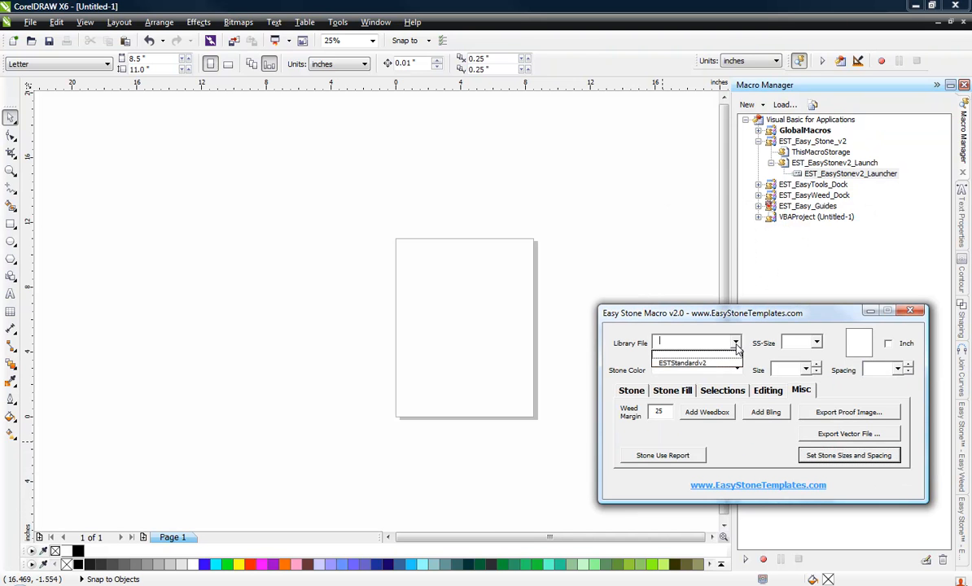
pyautogui.click(680, 364)
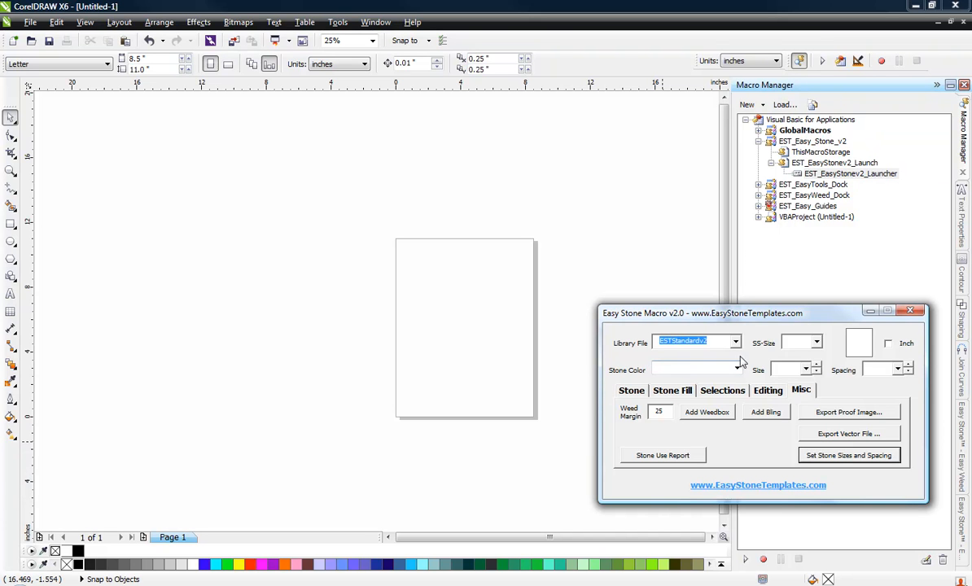
pyautogui.click(818, 344)
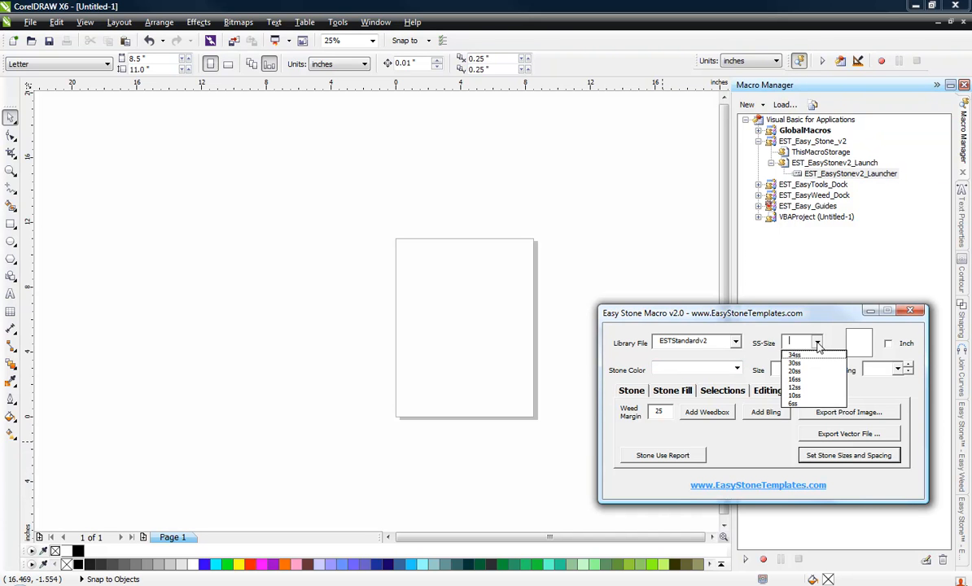
pyautogui.click(801, 396)
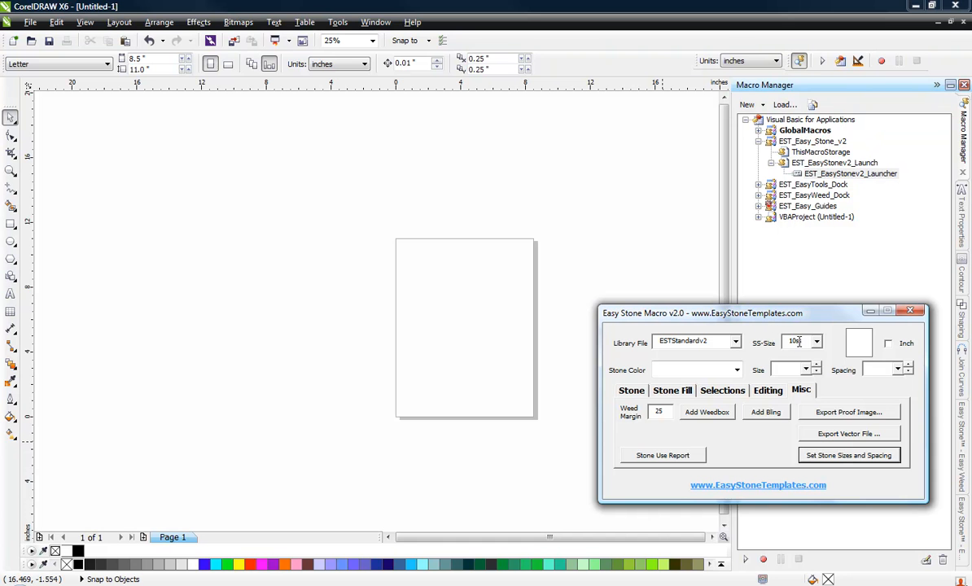
pyautogui.moveTo(791, 343); pyautogui.dragTo(815, 342)
pyautogui.click(807, 343)
# Step: Choose Cobalt Blue as the stone color and set the stone spacing to .5
pyautogui.click(737, 371)
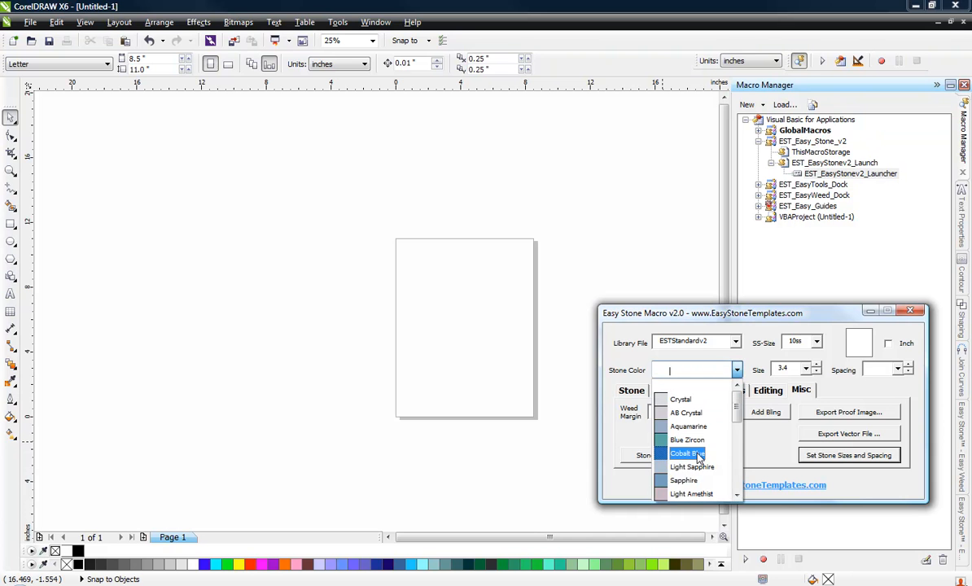
pyautogui.click(699, 457)
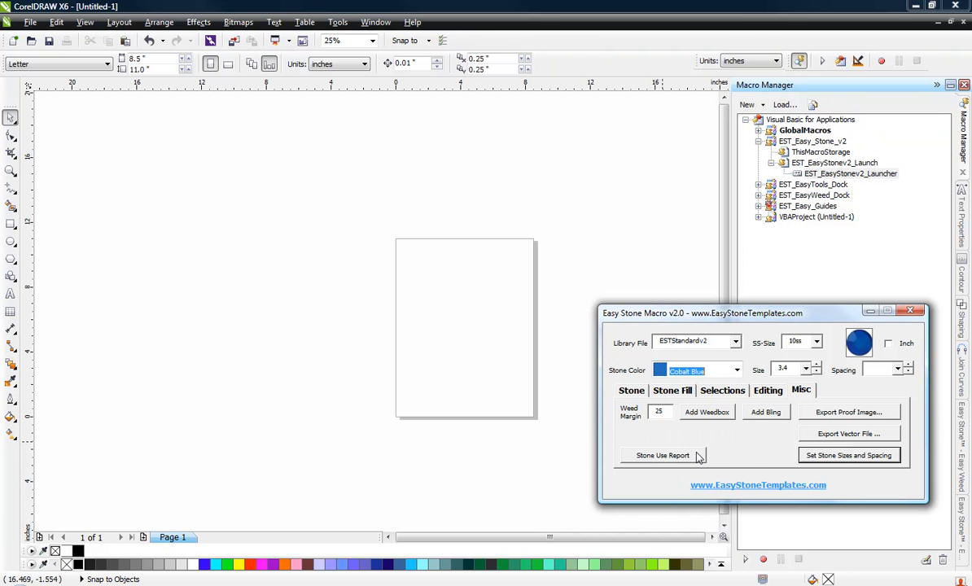
pyautogui.click(872, 368)
pyautogui.write('.5')
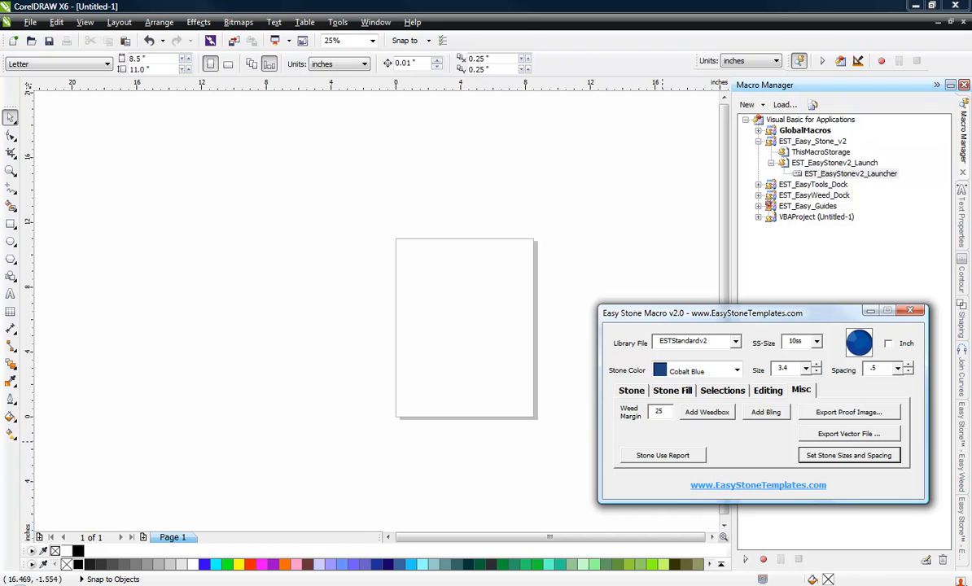
# Step: Draw two ellipses, about 8.6 × 8 inches and 5.5 × 3.75 inches, and move the larger one nearer the page
pyautogui.click(11, 241)
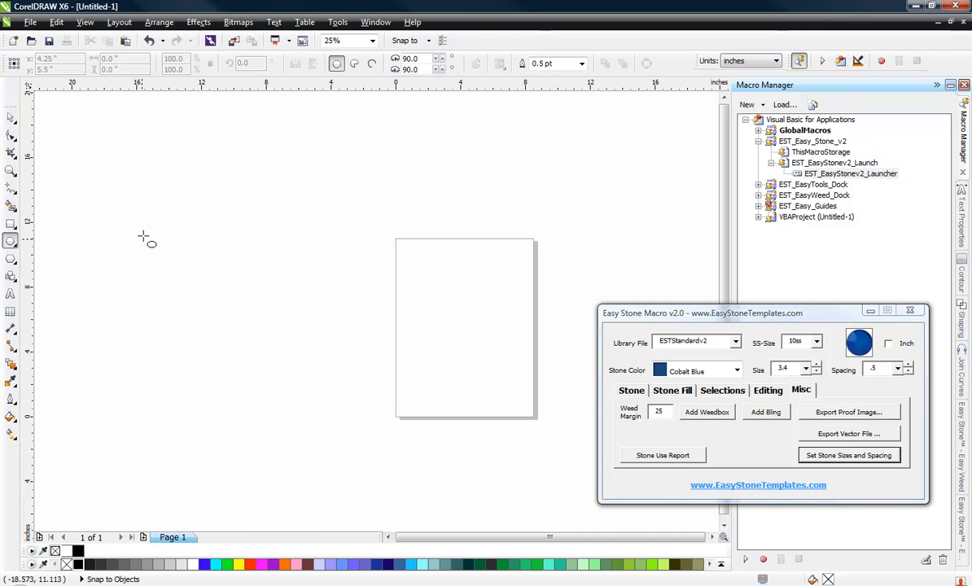
pyautogui.moveTo(181, 207); pyautogui.dragTo(420, 431)
pyautogui.click(9, 117)
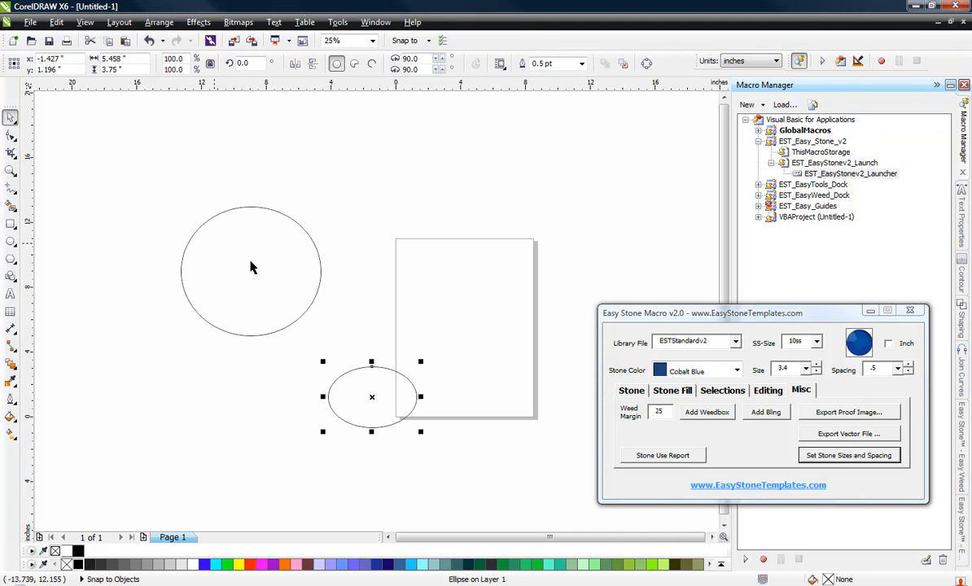
pyautogui.click(244, 254)
pyautogui.moveTo(256, 239); pyautogui.dragTo(300, 256)
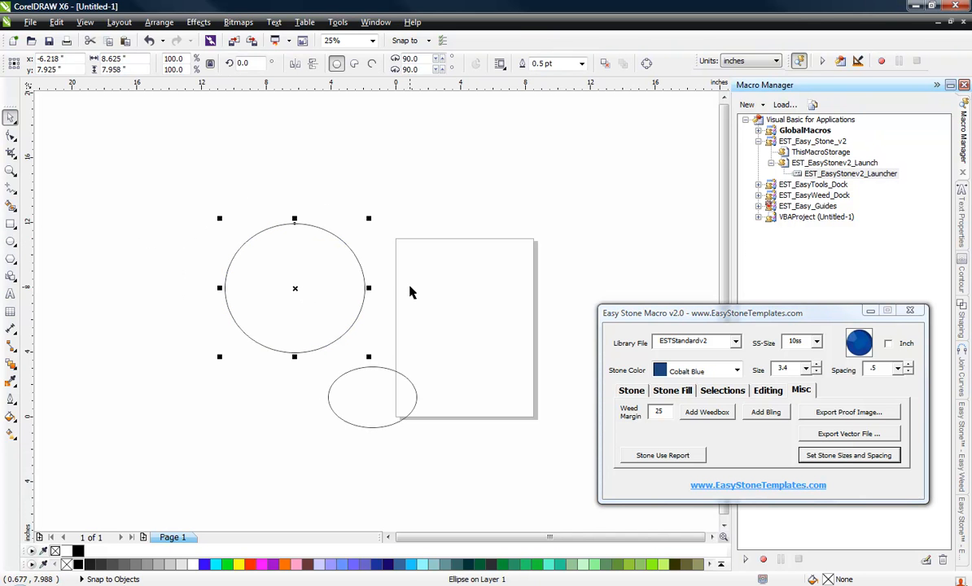
# Step: Add the Cobalt Blue 10ss stones along the larger ellipse and clear the selection
pyautogui.click(635, 391)
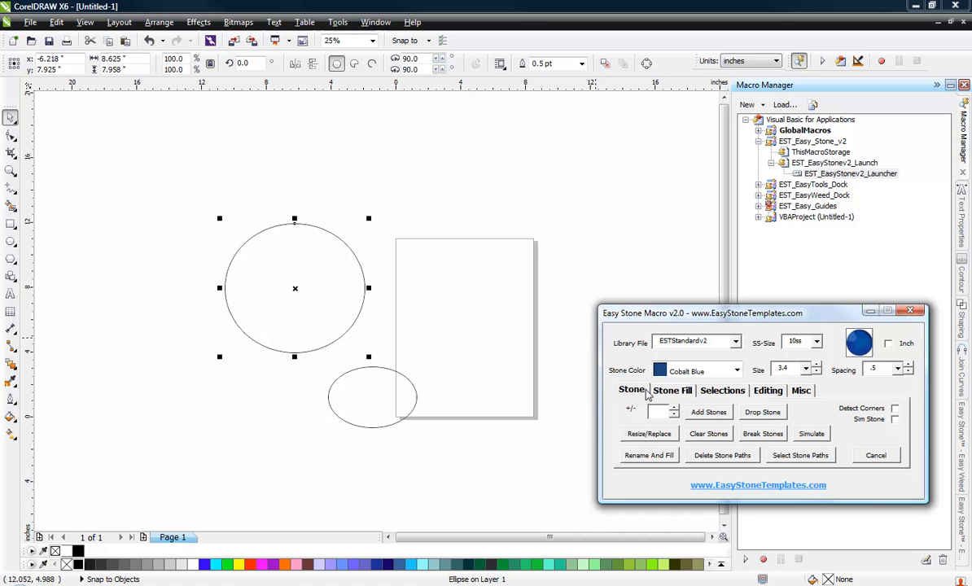
pyautogui.click(709, 413)
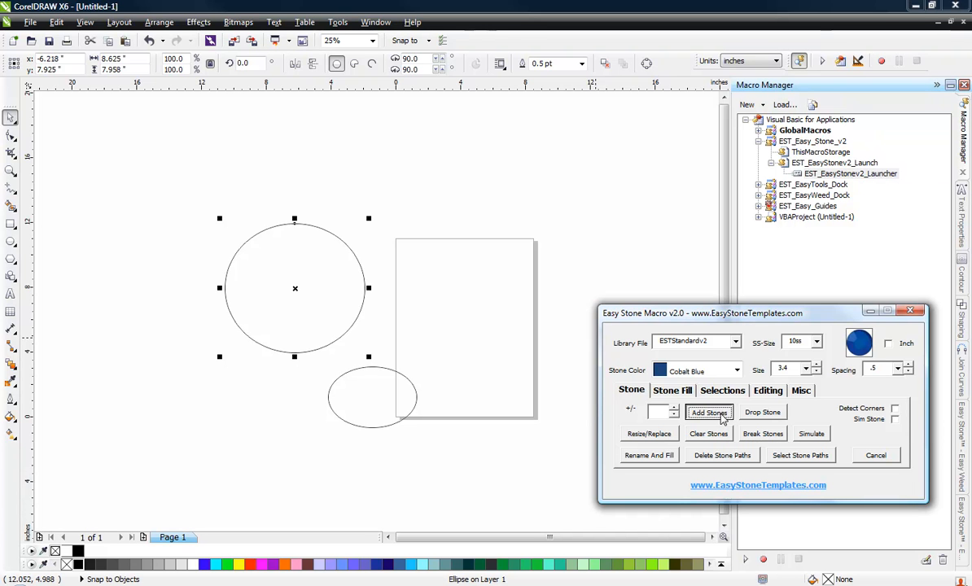
pyautogui.click(477, 314)
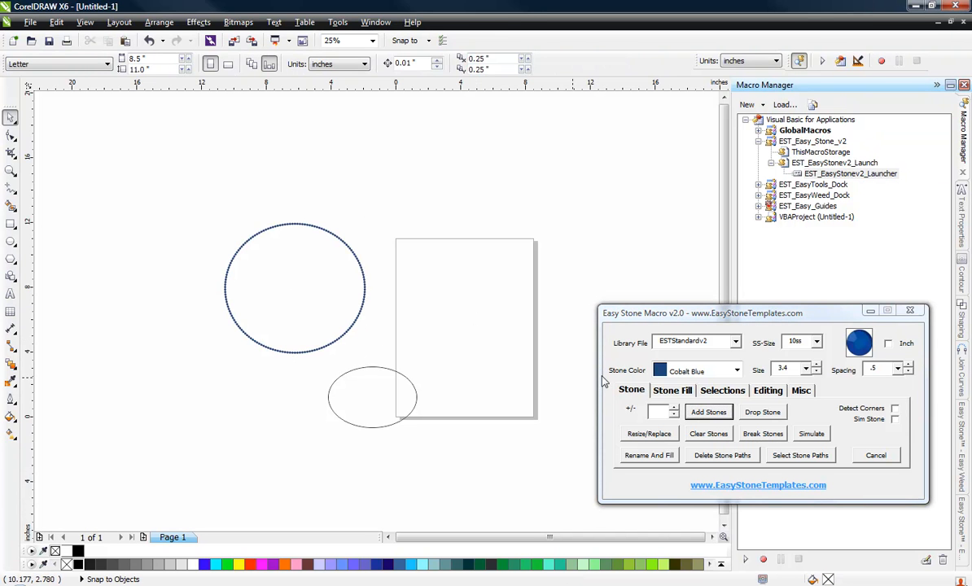
# Step: Switch the stone settings to 6ss in Fuschia with a size of 2.6
pyautogui.click(817, 341)
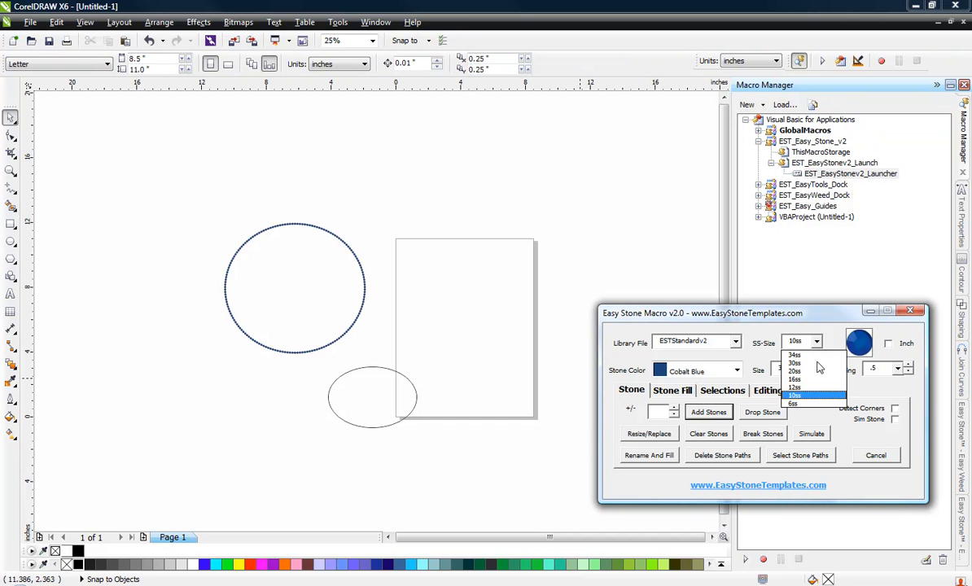
pyautogui.click(817, 406)
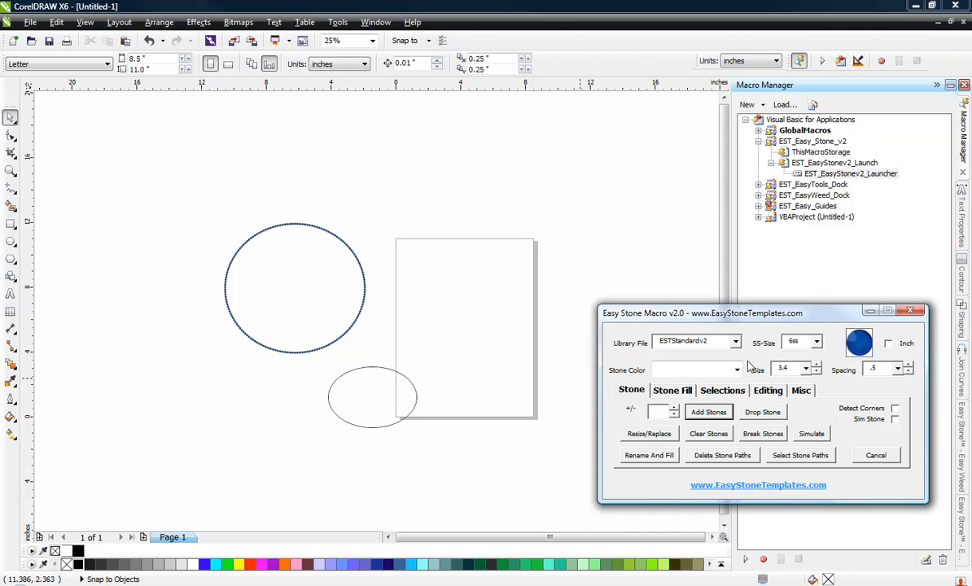
pyautogui.click(692, 370)
pyautogui.scroll(-2, 684, 422)
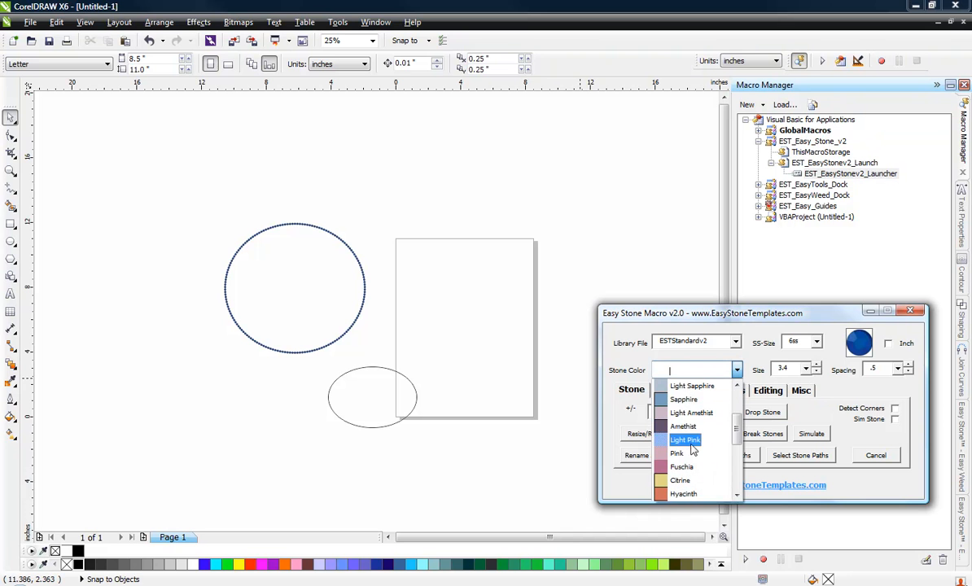
pyautogui.click(688, 468)
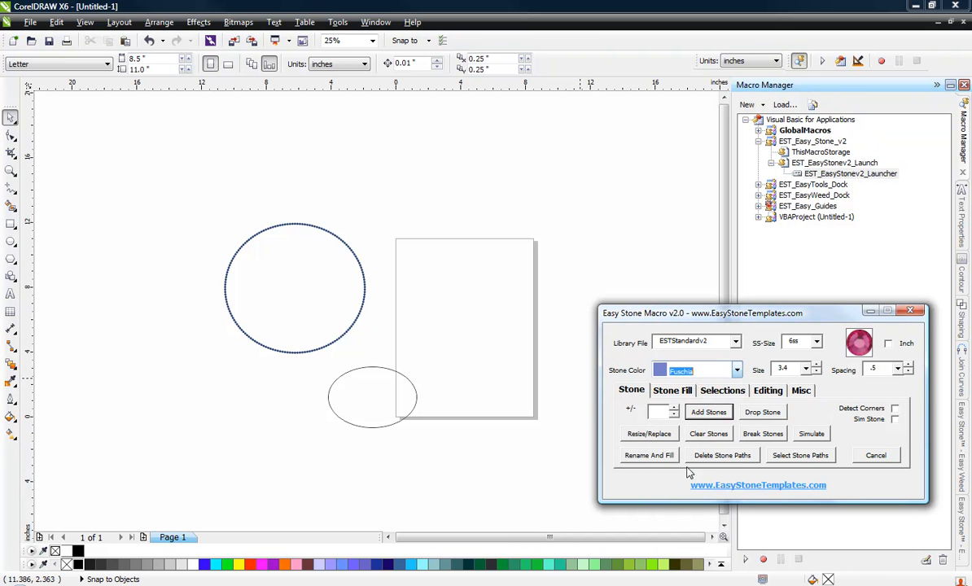
pyautogui.click(786, 367)
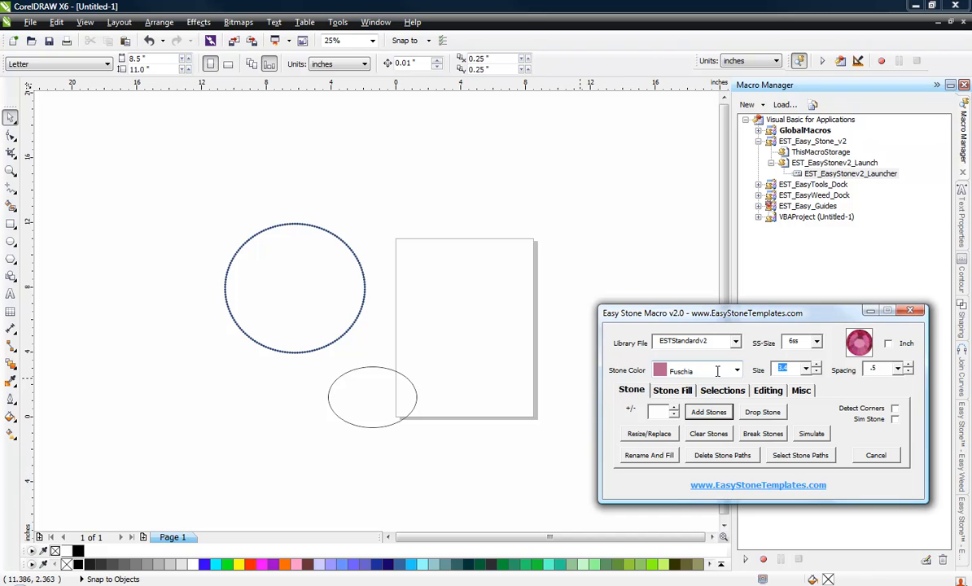
pyautogui.write('2.6')
# Step: Add the Fuschia 6ss stones along the smaller ellipse and clear the selection
pyautogui.click(371, 403)
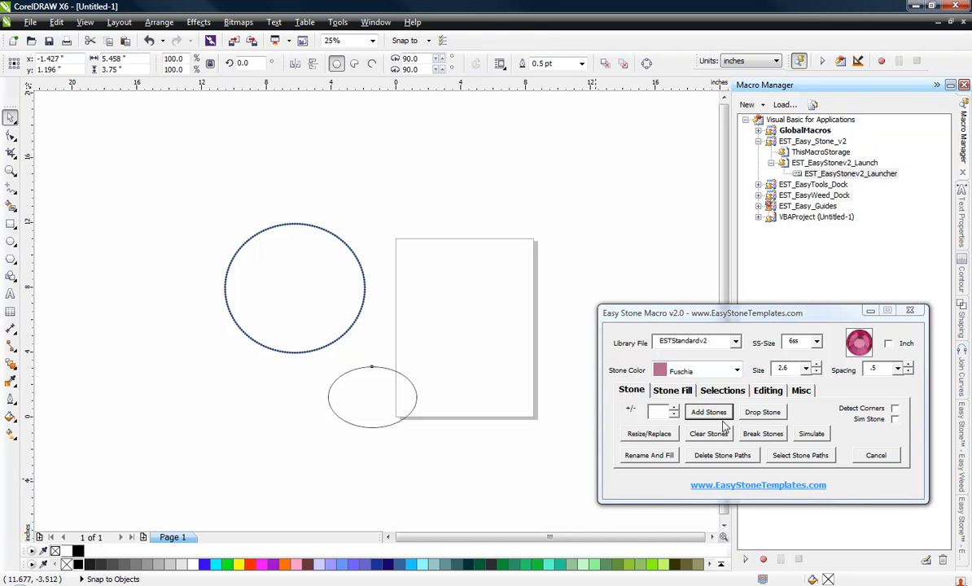
pyautogui.click(709, 412)
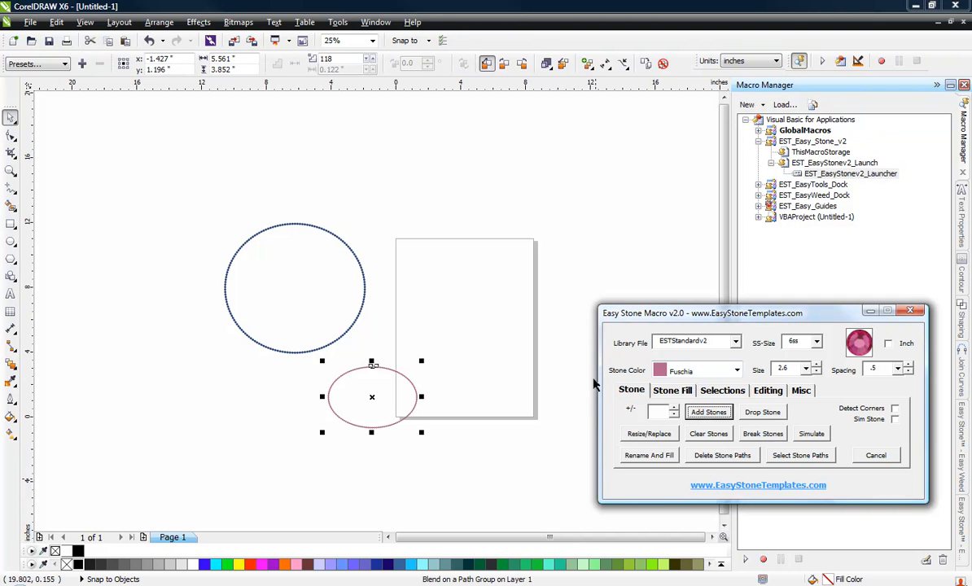
pyautogui.click(368, 421)
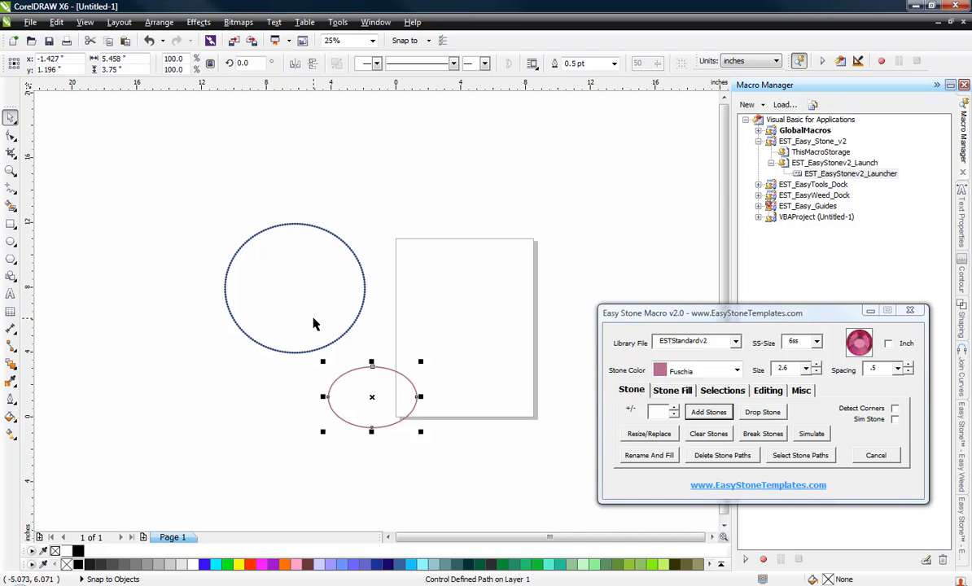
pyautogui.click(283, 351)
pyautogui.click(240, 394)
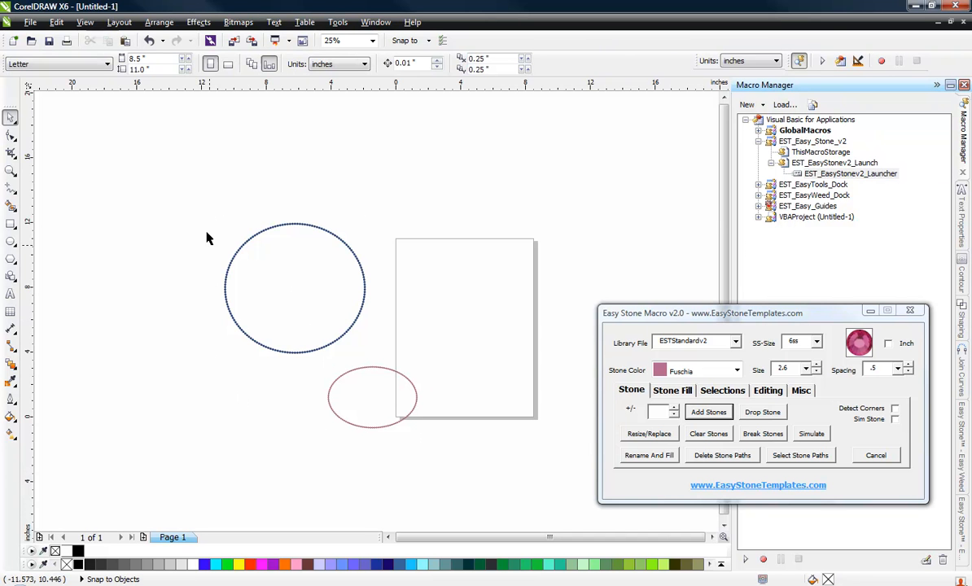
# Step: Narrow the control path of the Fuschia stone ellipse to about 1.6 inches wide, keeping its height
pyautogui.scroll(6, 337, 395)
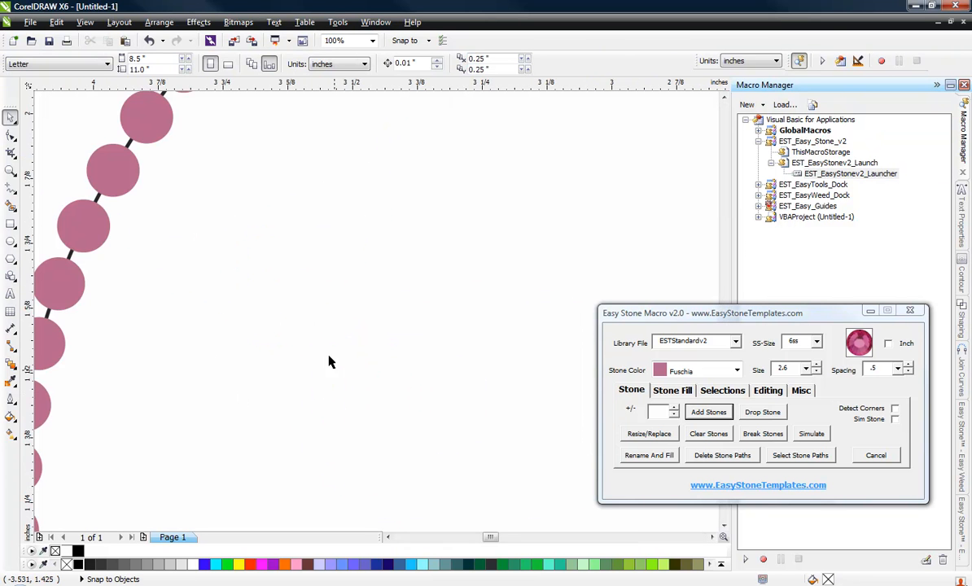
pyautogui.scroll(-1, 277, 330)
pyautogui.scroll(2, 224, 203)
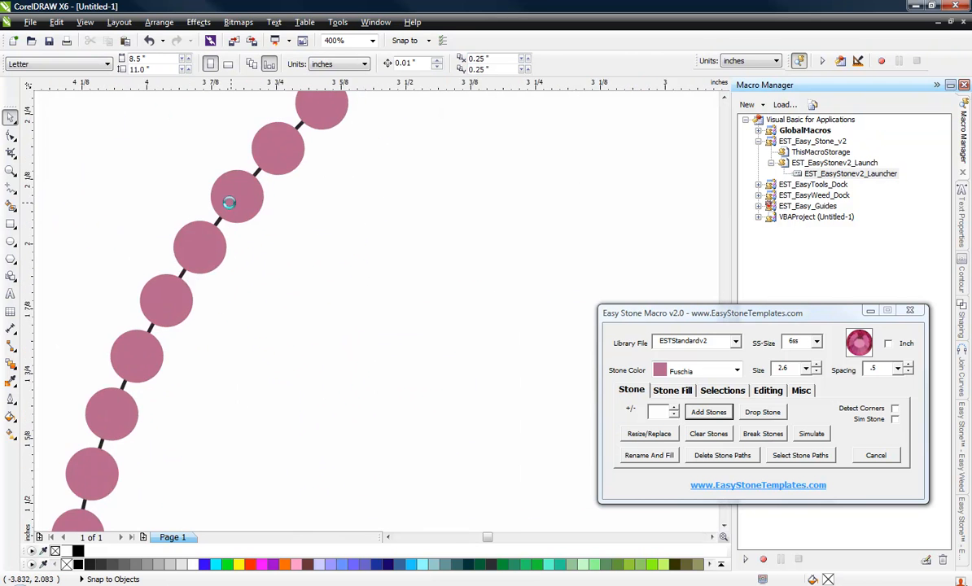
pyautogui.scroll(-4, 221, 238)
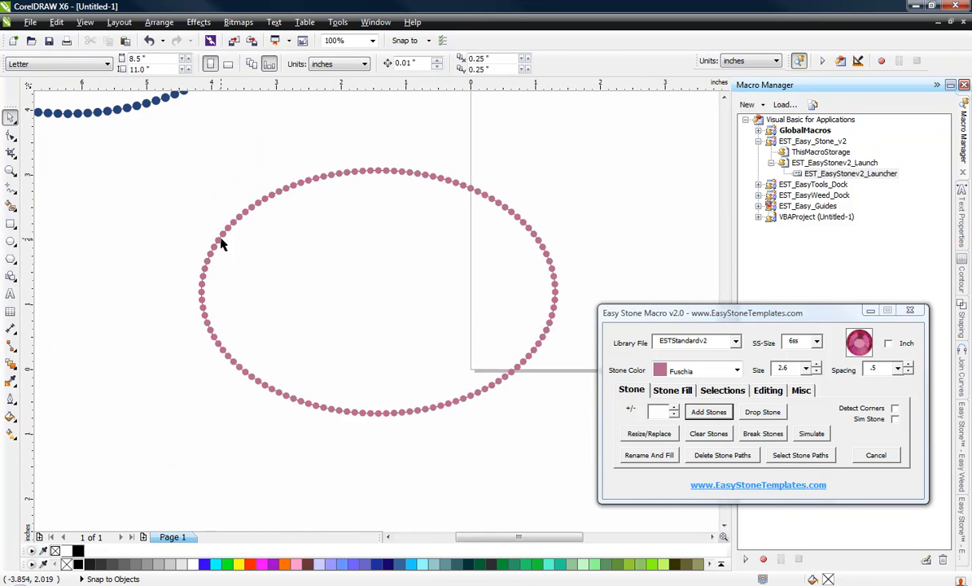
pyautogui.doubleClick(276, 264)
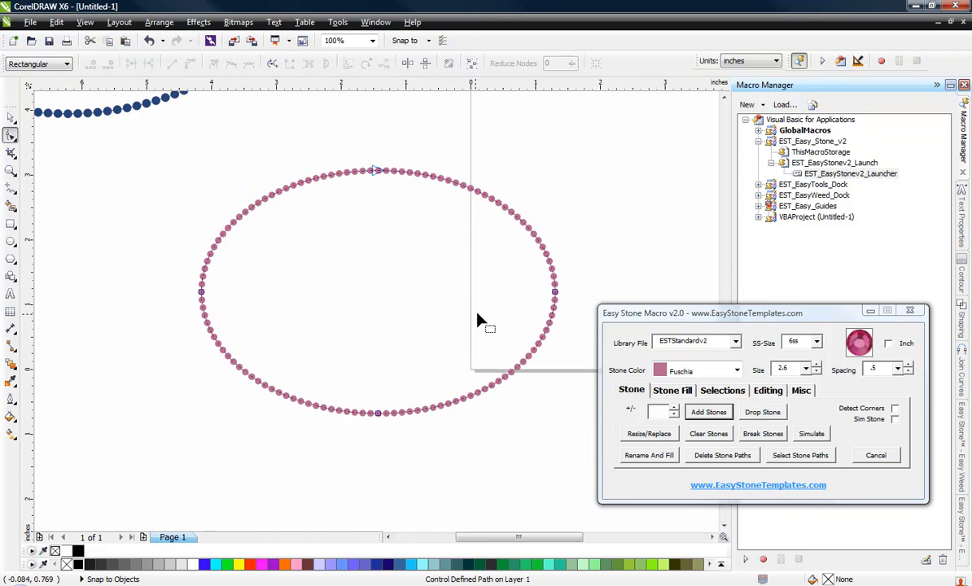
pyautogui.click(10, 118)
pyautogui.click(330, 260)
pyautogui.click(556, 293)
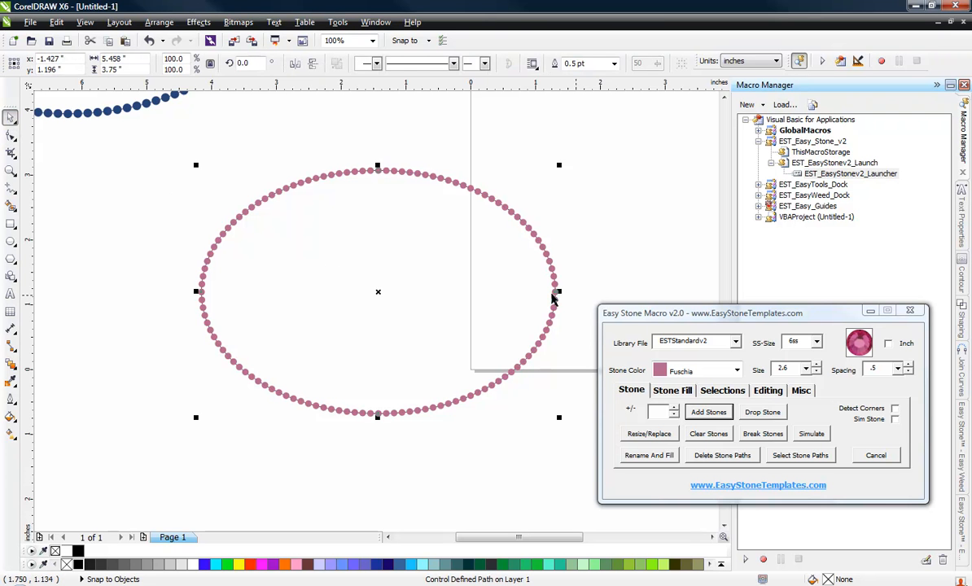
pyautogui.moveTo(560, 293); pyautogui.dragTo(312, 307)
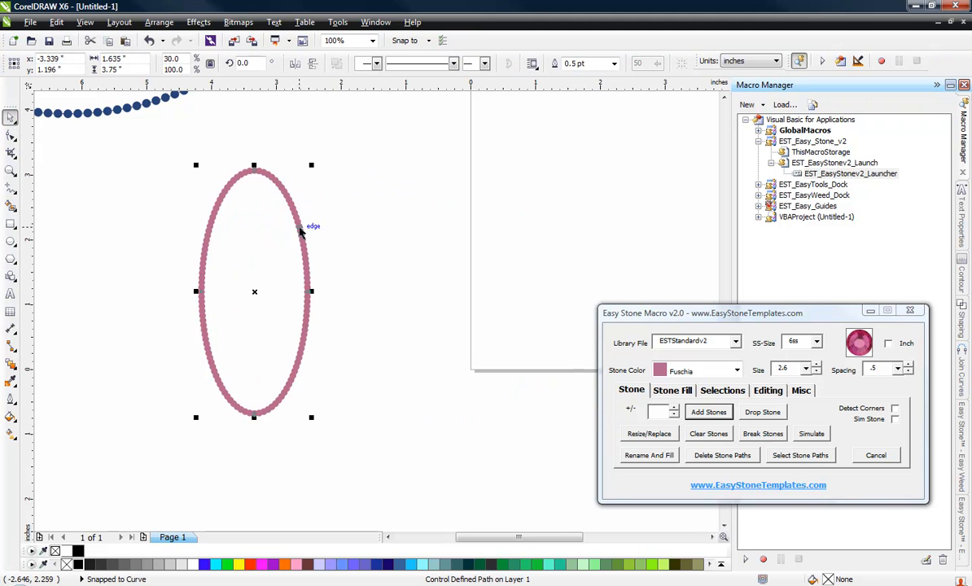
# Step: Try to re-add the Fuschia stones along the narrowed ellipse, and undo back to the wide shape
pyautogui.click(710, 415)
pyautogui.click(376, 293)
pyautogui.click(302, 284)
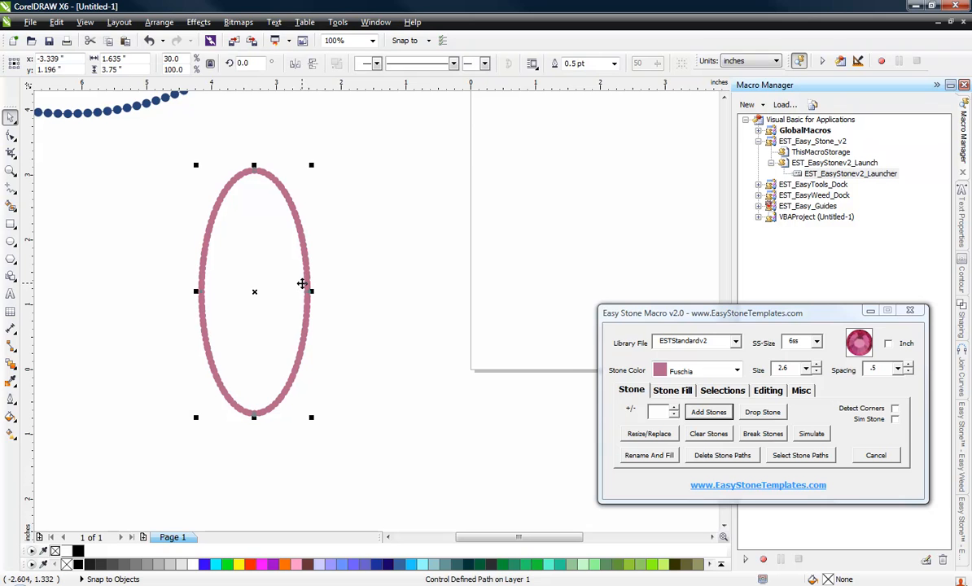
pyautogui.click(719, 411)
pyautogui.click(394, 315)
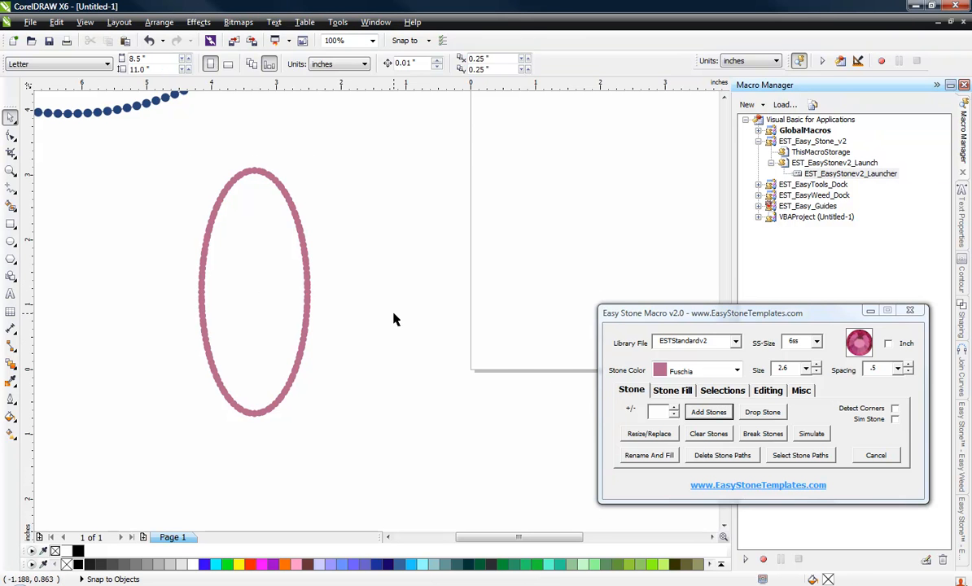
pyautogui.hotkey('ctrl', 'z')
pyautogui.hotkey('ctrl', 'z')
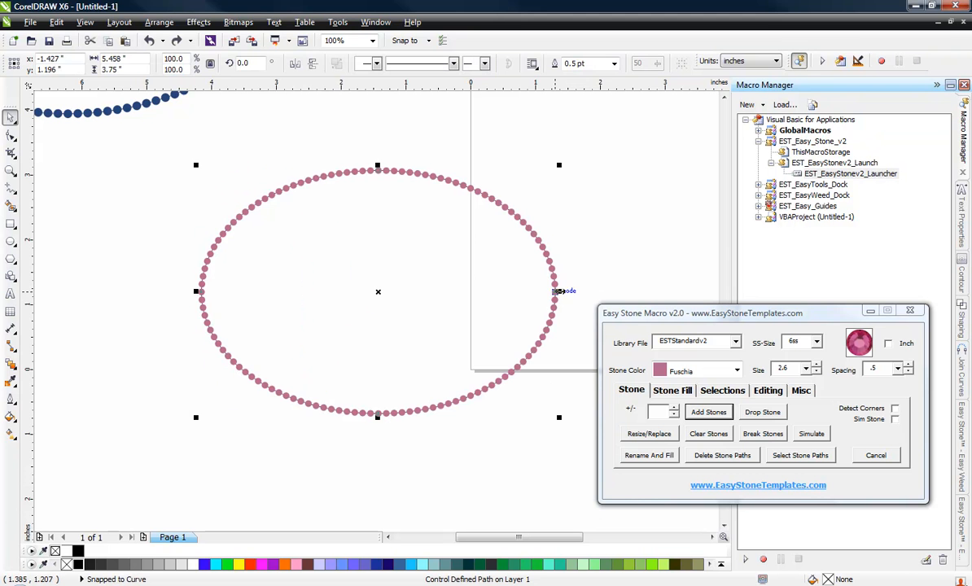
# Step: Narrow the Fuschia ellipse to about 2.4 inches wide and re-add its stones along the new shape
pyautogui.moveTo(559, 291); pyautogui.dragTo(358, 292)
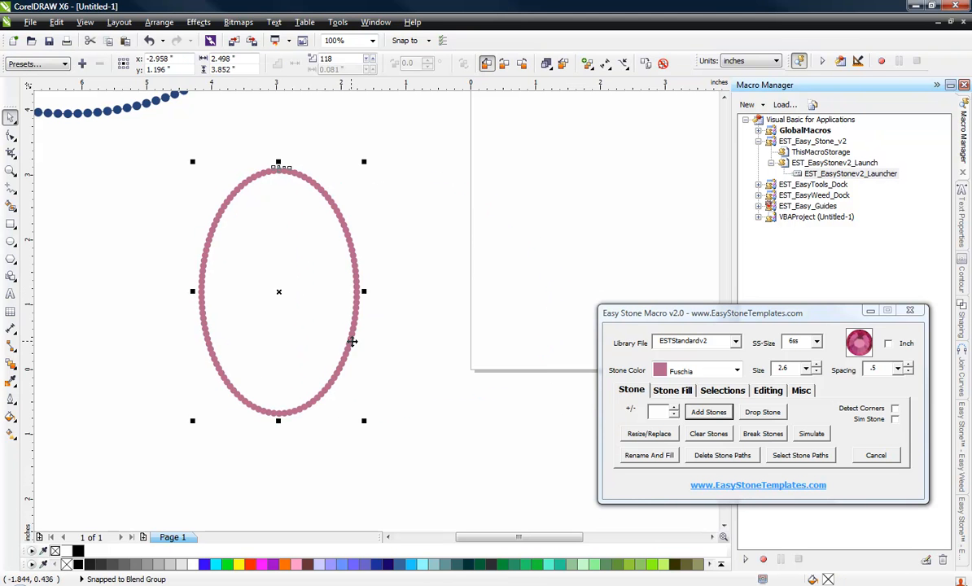
pyautogui.click(719, 413)
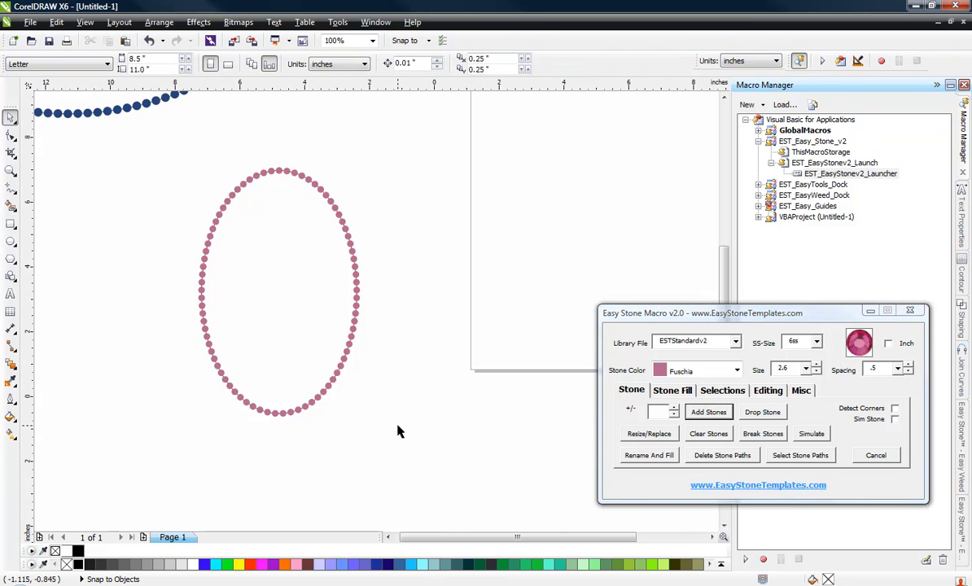
pyautogui.scroll(-2, 397, 426)
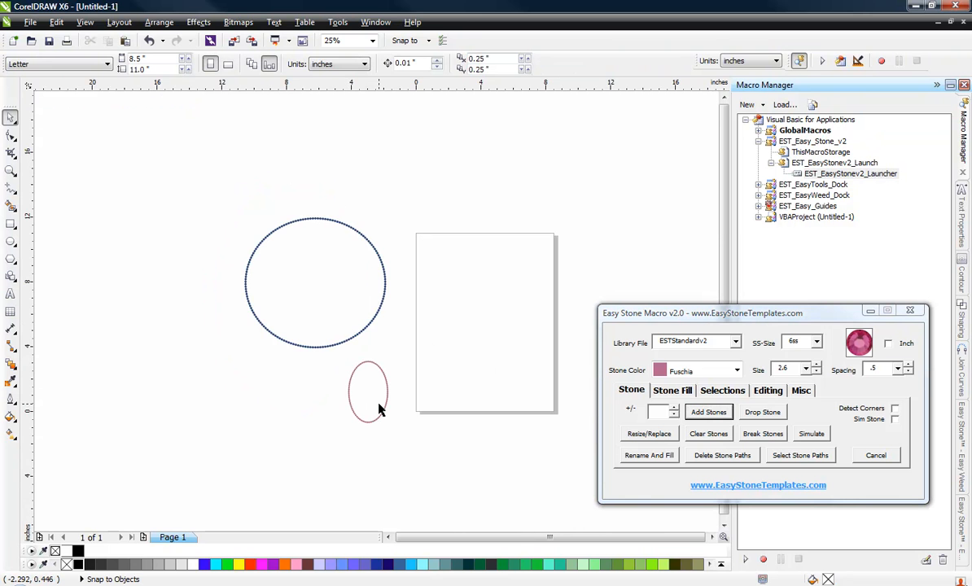
# Step: Make an enlarged concentric copy of the Fuschia ellipse's path, about 2.8 × 4.4 inches
pyautogui.scroll(1, 379, 409)
pyautogui.click(355, 366)
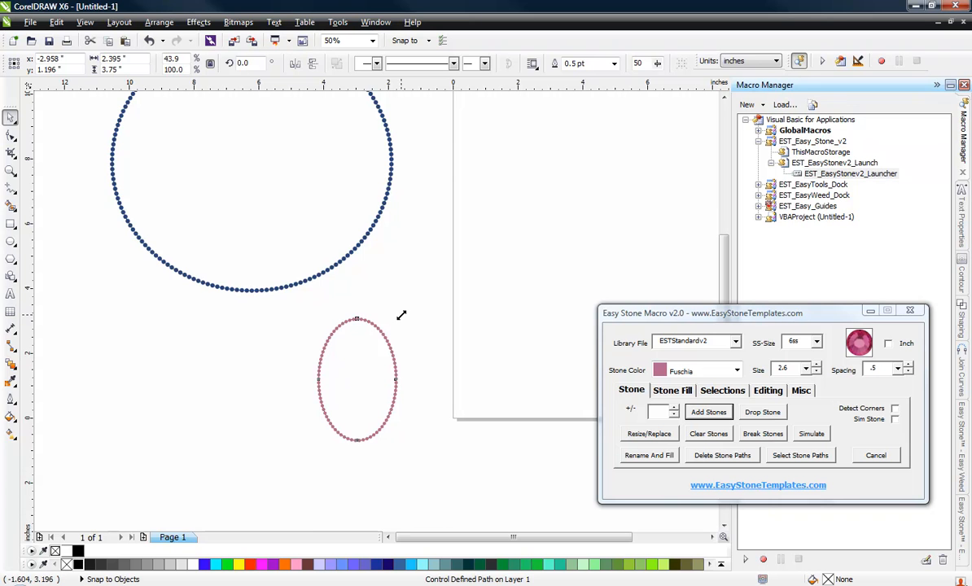
pyautogui.moveTo(399, 317); pyautogui.dragTo(408, 297)
pyautogui.scroll(1, 362, 362)
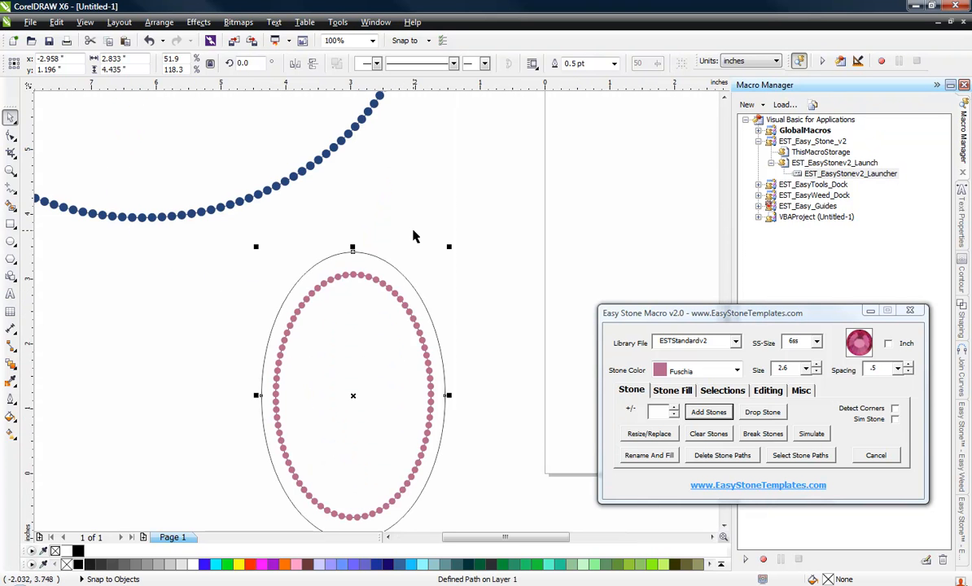
# Step: Add Fuschia 6ss stones along the enlarged copy of the ellipse path
pyautogui.click(387, 224)
pyautogui.click(376, 259)
pyautogui.click(708, 414)
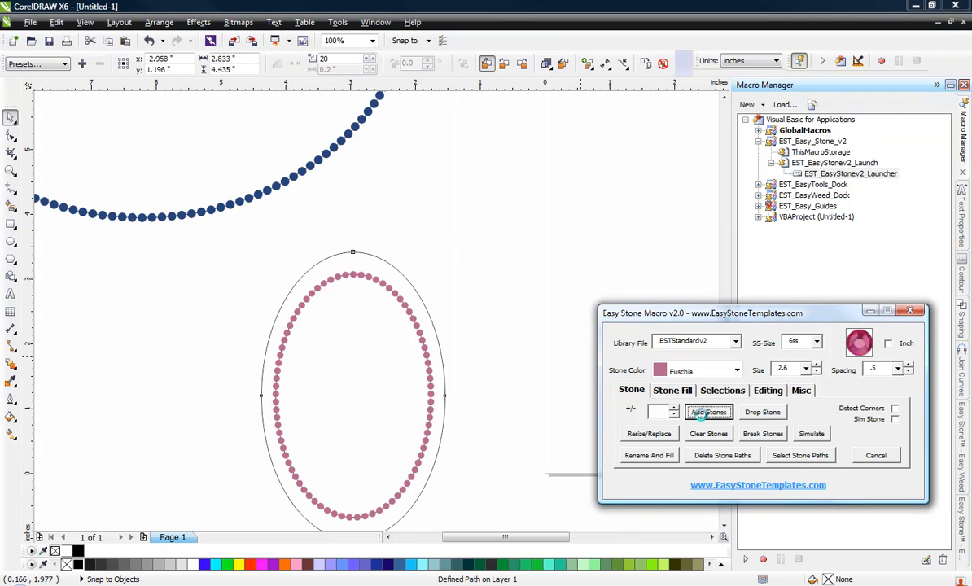
# Step: Make an enlarged concentric copy of the inner stone ellipse, about 3.5 × 5.4 inches, and re-add its stones at size 4.4
pyautogui.click(430, 383)
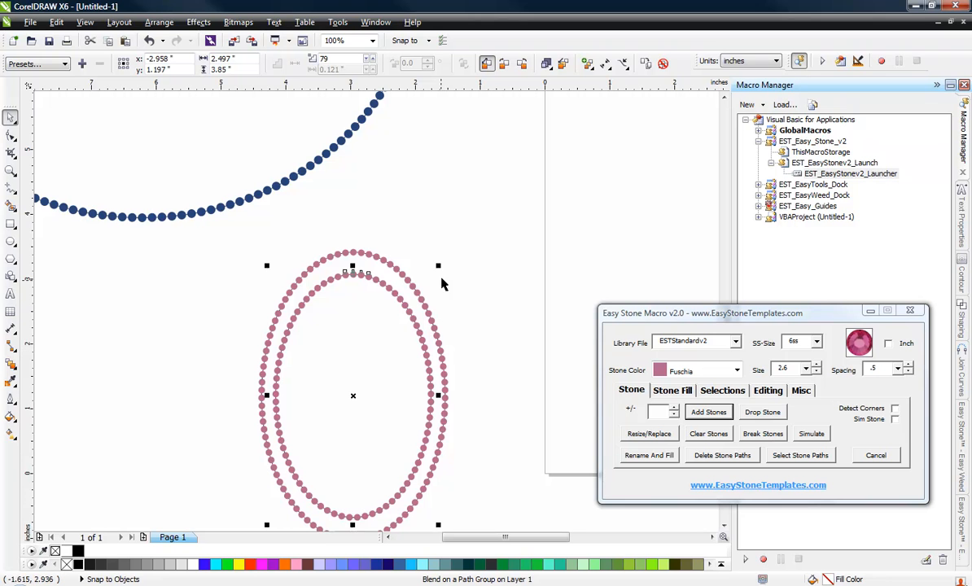
pyautogui.moveTo(439, 265); pyautogui.dragTo(474, 221)
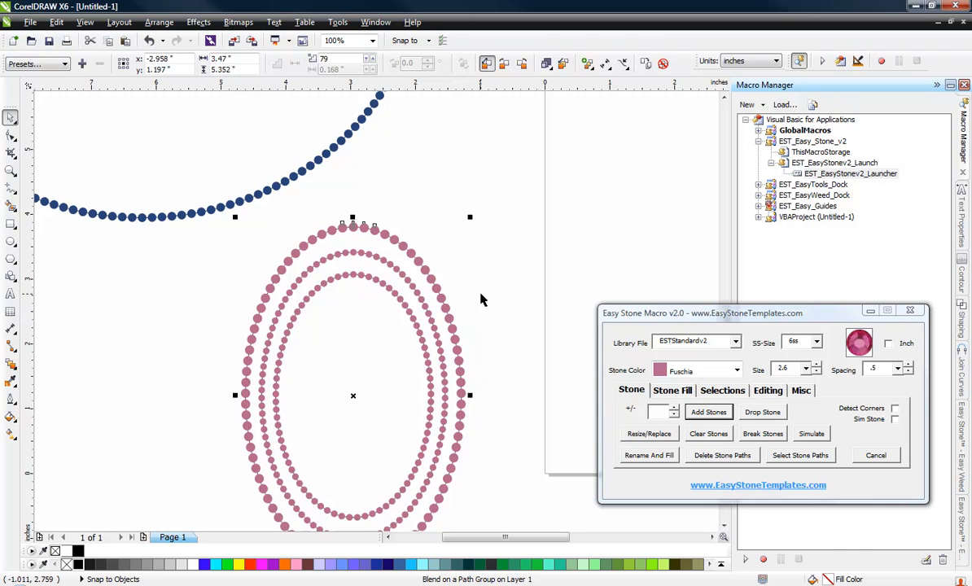
pyautogui.doubleClick(785, 369)
pyautogui.write('4.4')
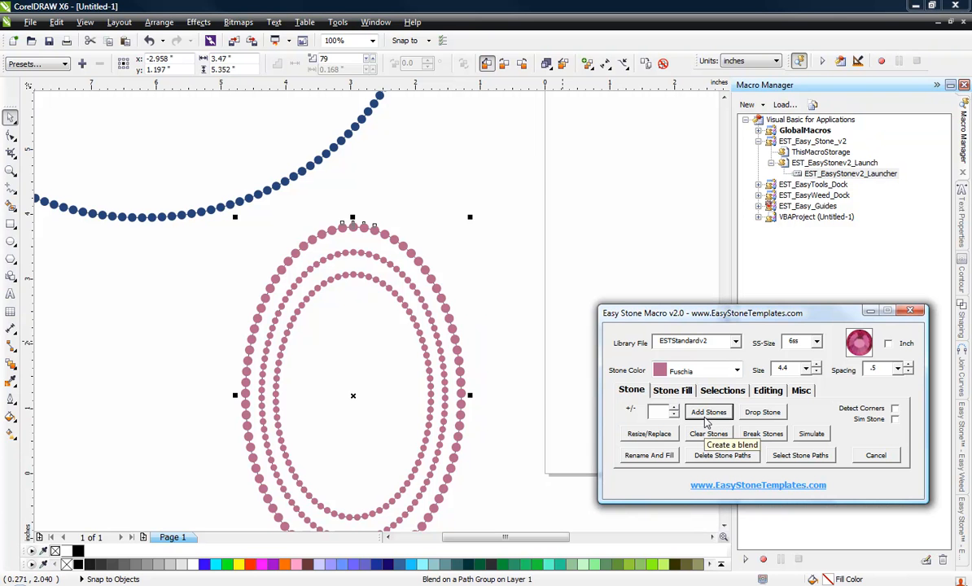
pyautogui.click(707, 413)
pyautogui.click(533, 308)
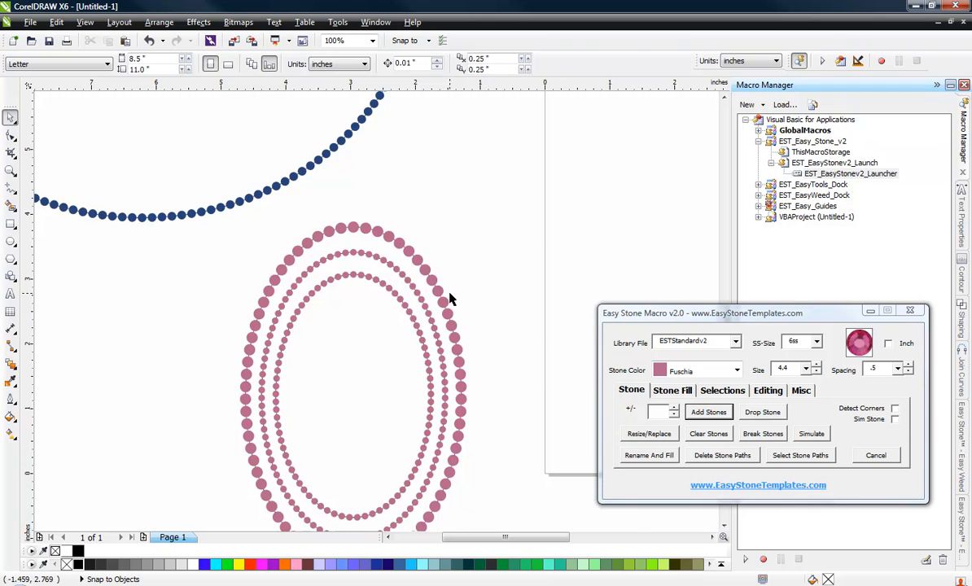
# Step: Change the outermost ellipse's stones to 16ss Blue Zircon and clear the selection
pyautogui.scroll(-1, 454, 283)
pyautogui.scroll(1, 407, 362)
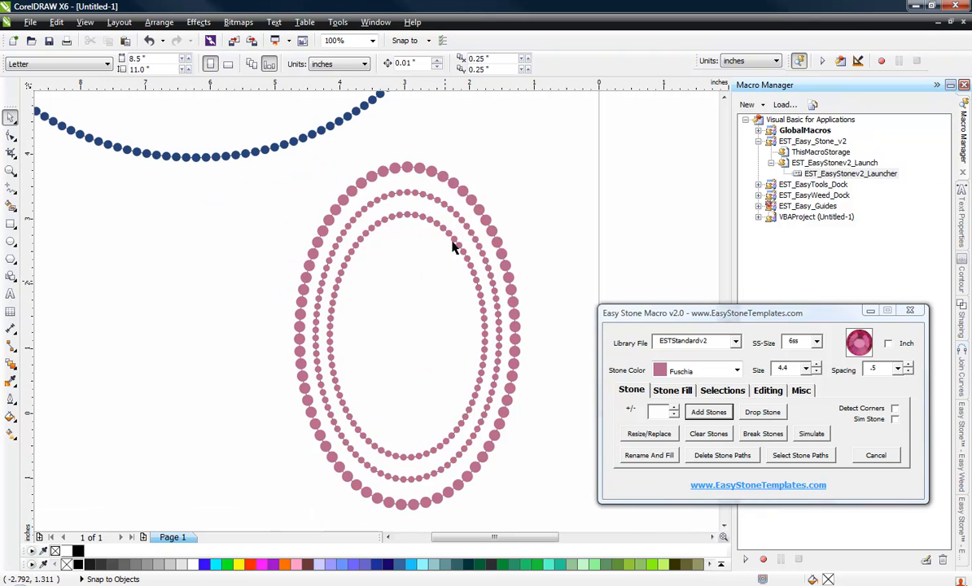
pyautogui.scroll(-2, 429, 336)
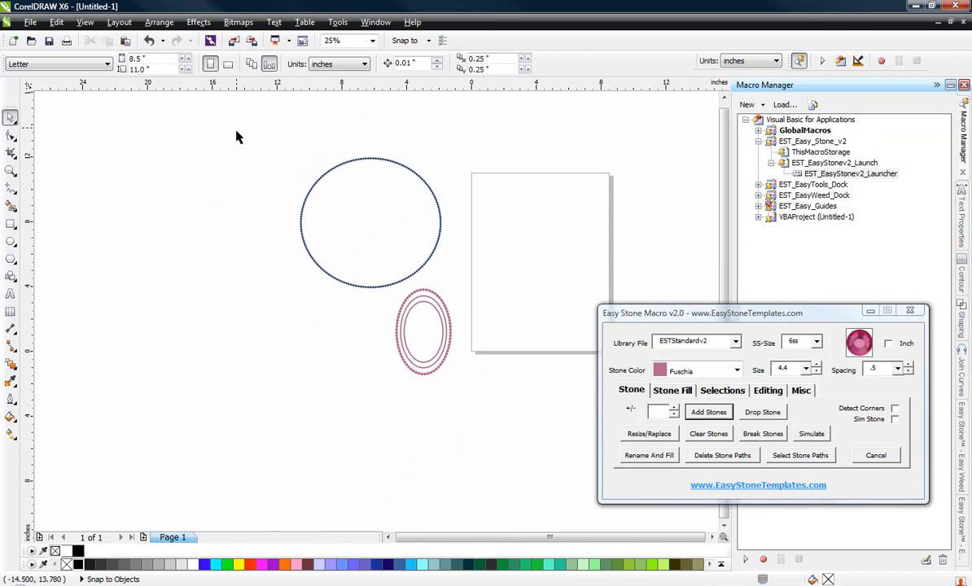
pyautogui.scroll(1, 446, 322)
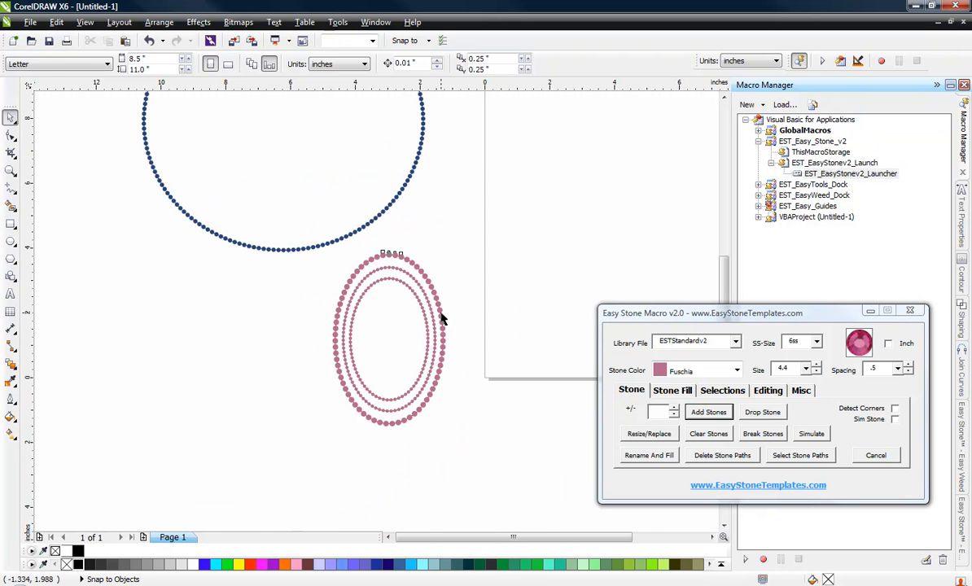
pyautogui.click(441, 321)
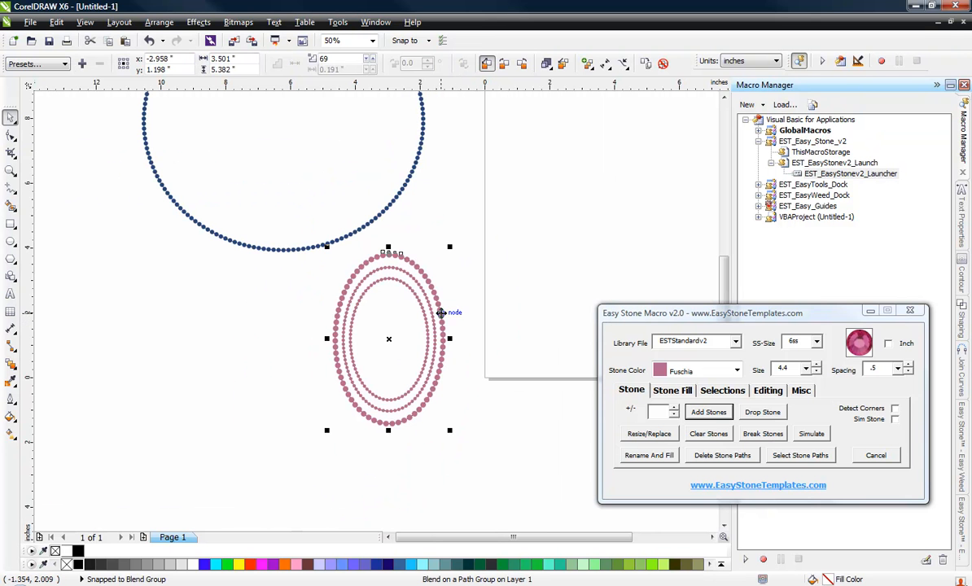
pyautogui.click(816, 342)
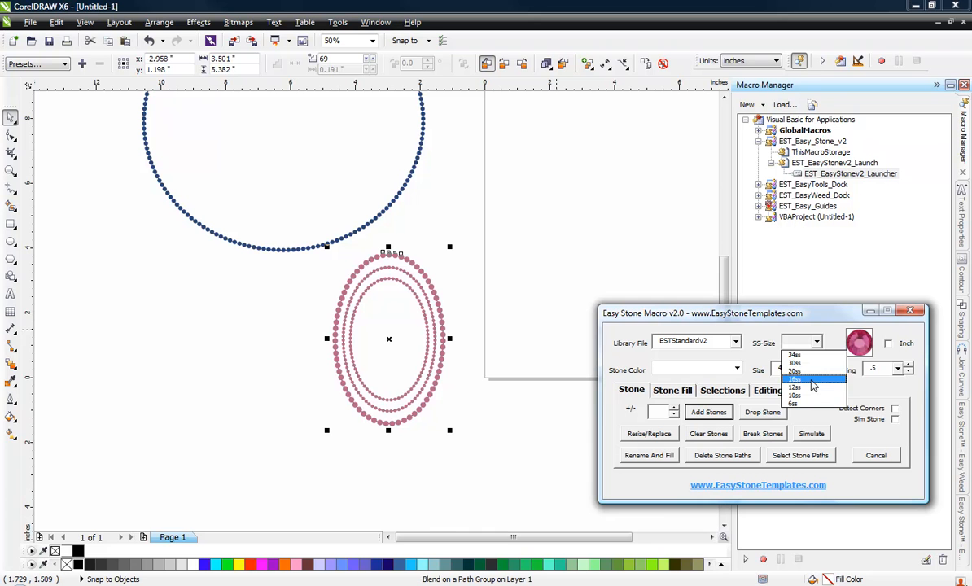
pyautogui.click(737, 370)
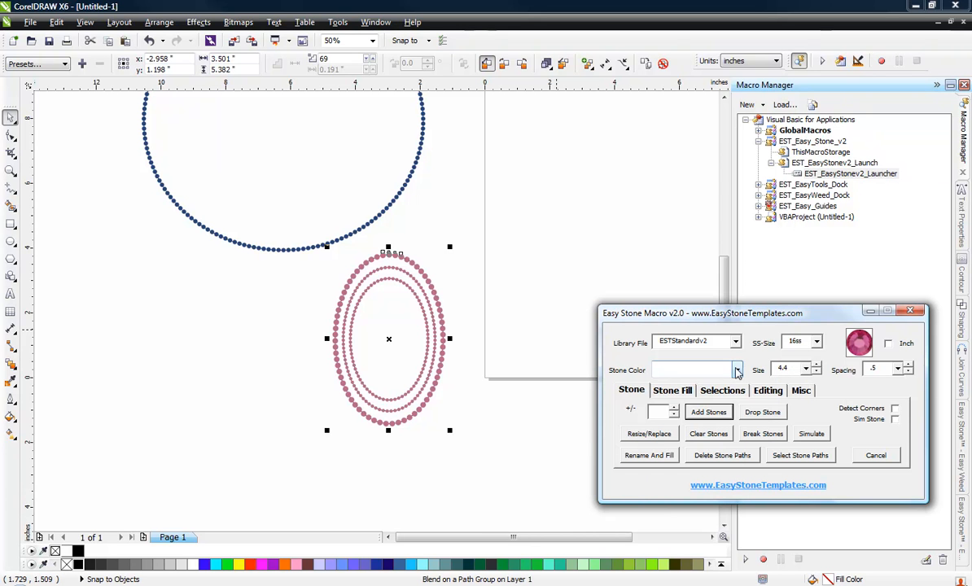
pyautogui.click(737, 371)
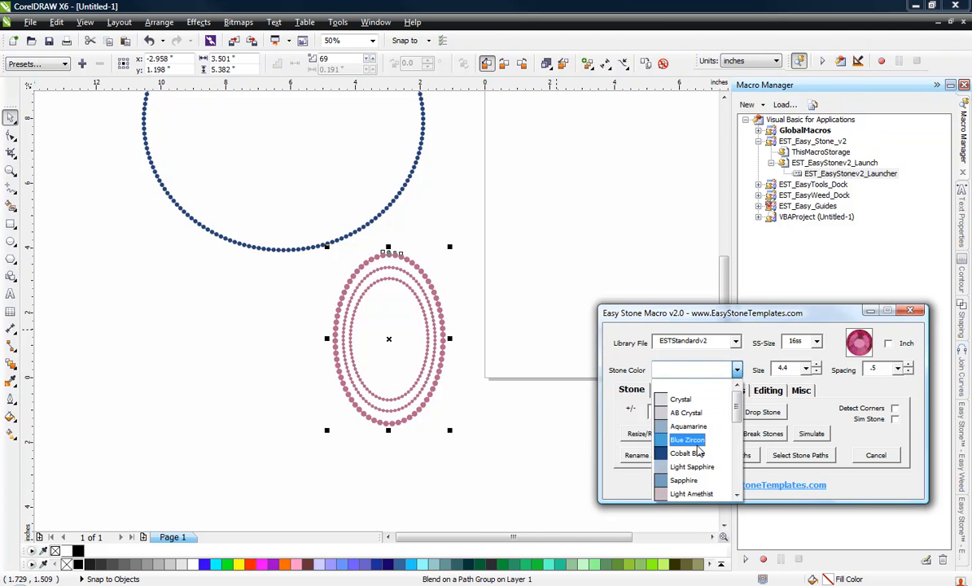
pyautogui.click(697, 445)
pyautogui.click(711, 414)
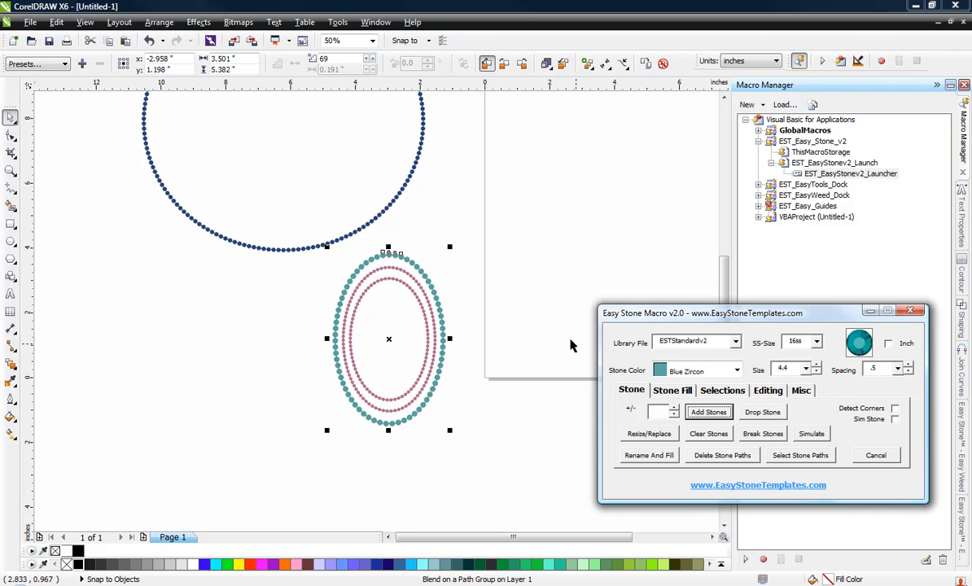
pyautogui.click(471, 296)
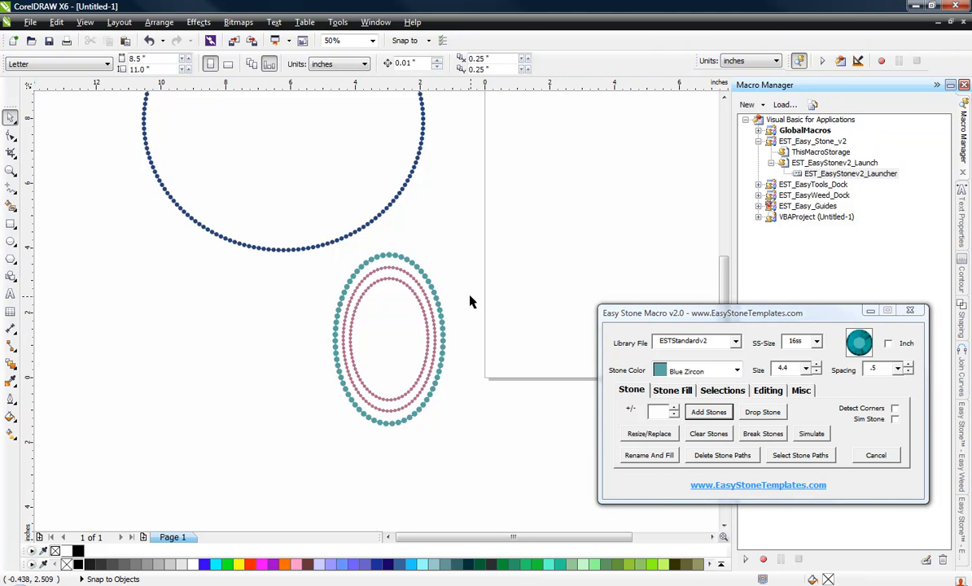
# Step: Change the innermost ellipse's stones to 6ss Crystal, keeping the size setting at 4.4
pyautogui.click(375, 399)
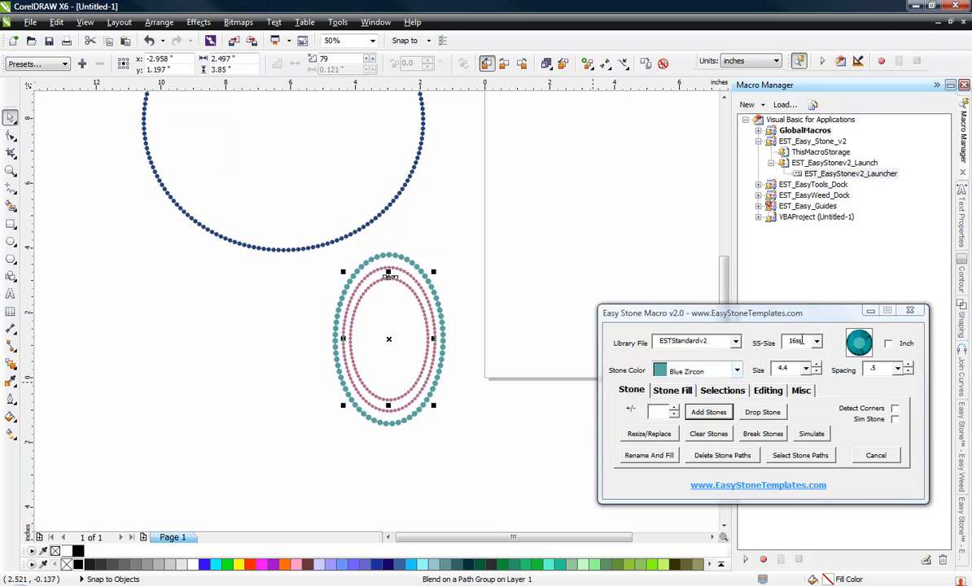
pyautogui.click(817, 341)
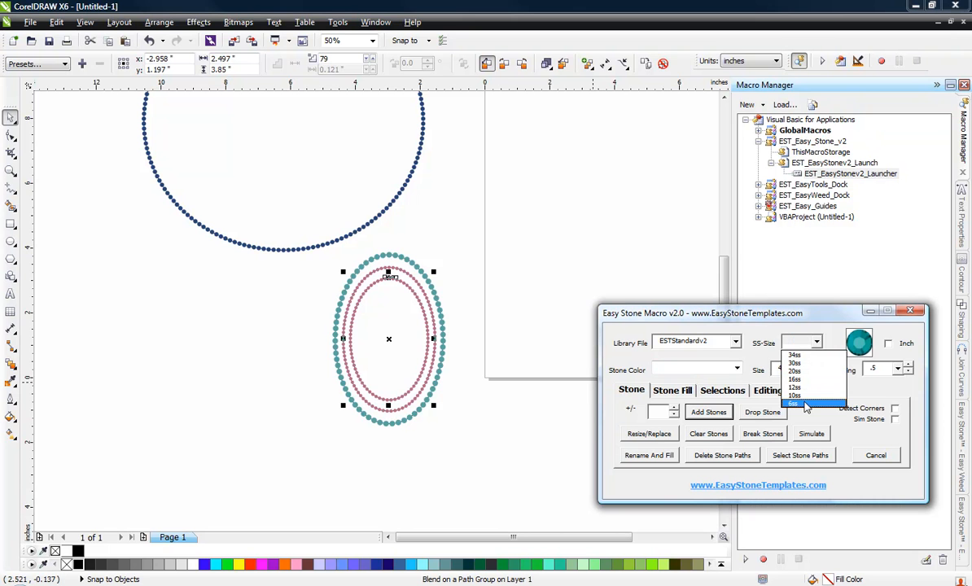
pyautogui.click(738, 371)
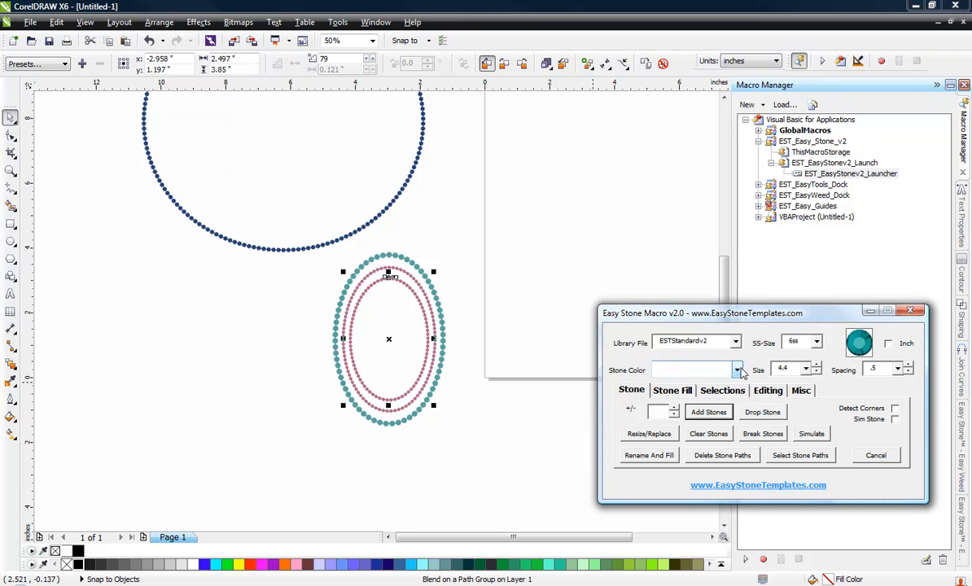
pyautogui.click(737, 370)
pyautogui.click(711, 400)
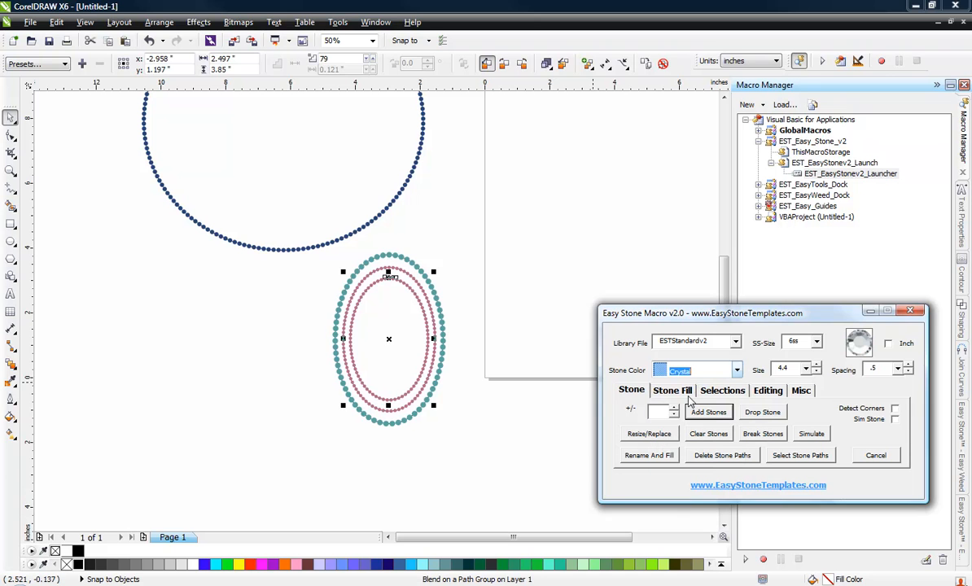
pyautogui.click(489, 343)
pyautogui.click(427, 337)
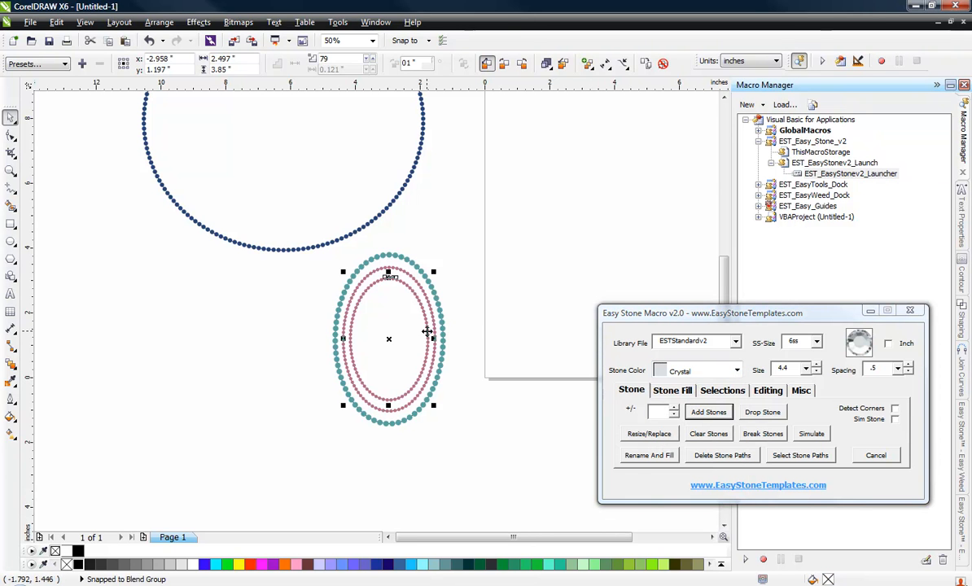
pyautogui.click(721, 416)
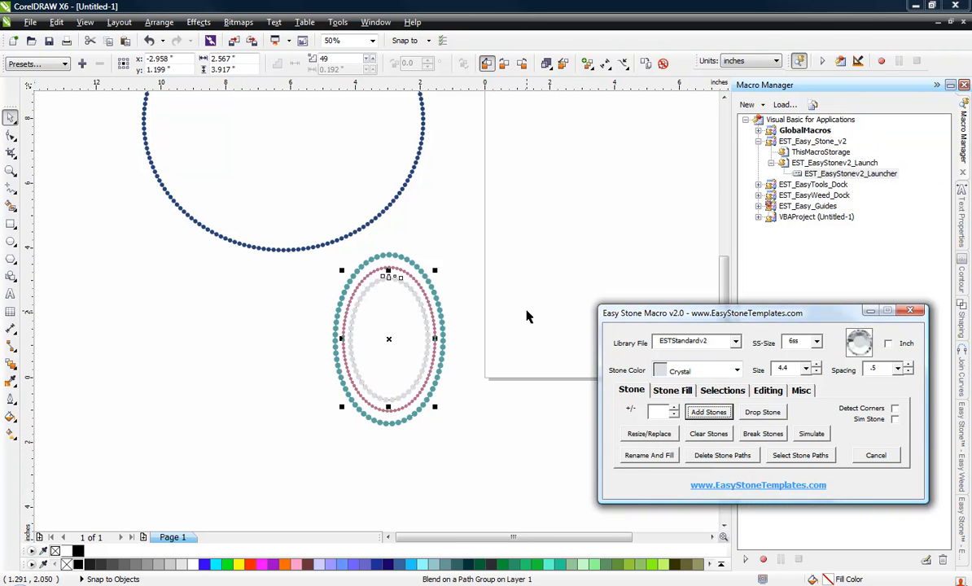
# Step: Re-add the innermost ellipse's 6ss Crystal stones at size 2.6 and clear the selection
pyautogui.click(432, 330)
pyautogui.doubleClick(799, 367)
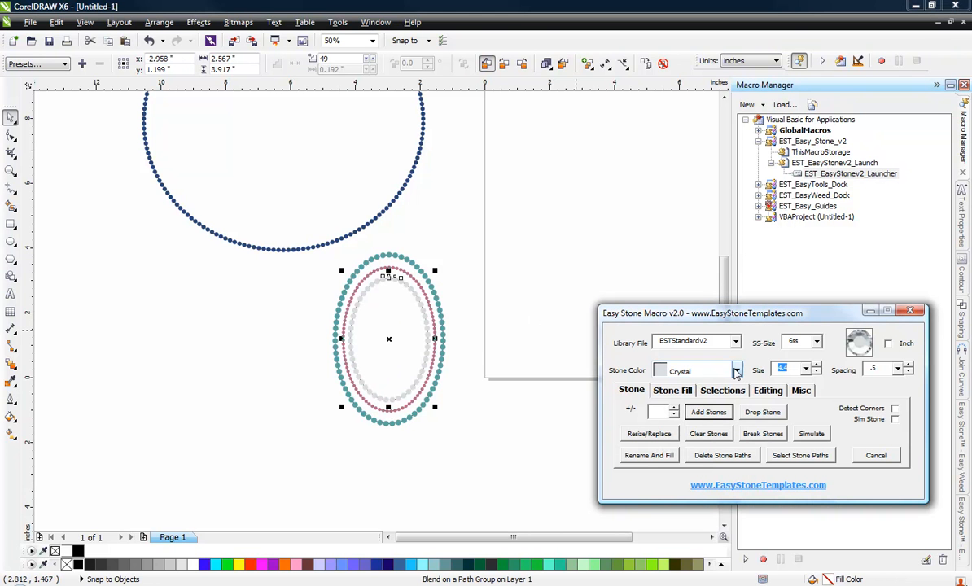
pyautogui.write('2.6')
pyautogui.click(722, 411)
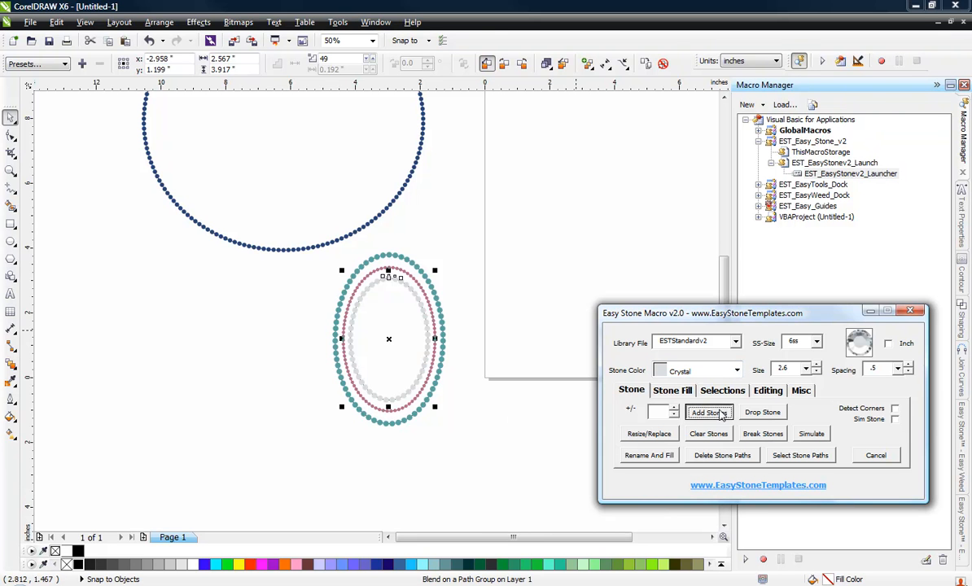
pyautogui.click(497, 427)
# Step: Select the large stone circle and the three concentric stone ellipses, and delete their stone paths
pyautogui.scroll(-2, 498, 424)
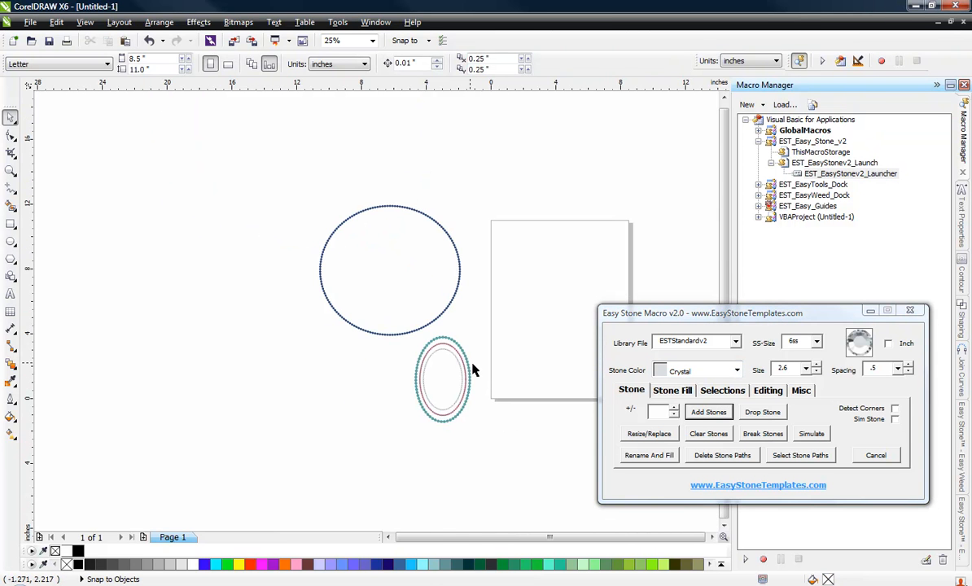
pyautogui.moveTo(251, 169); pyautogui.dragTo(476, 460)
pyautogui.scroll(2, 452, 411)
pyautogui.scroll(10, 456, 419)
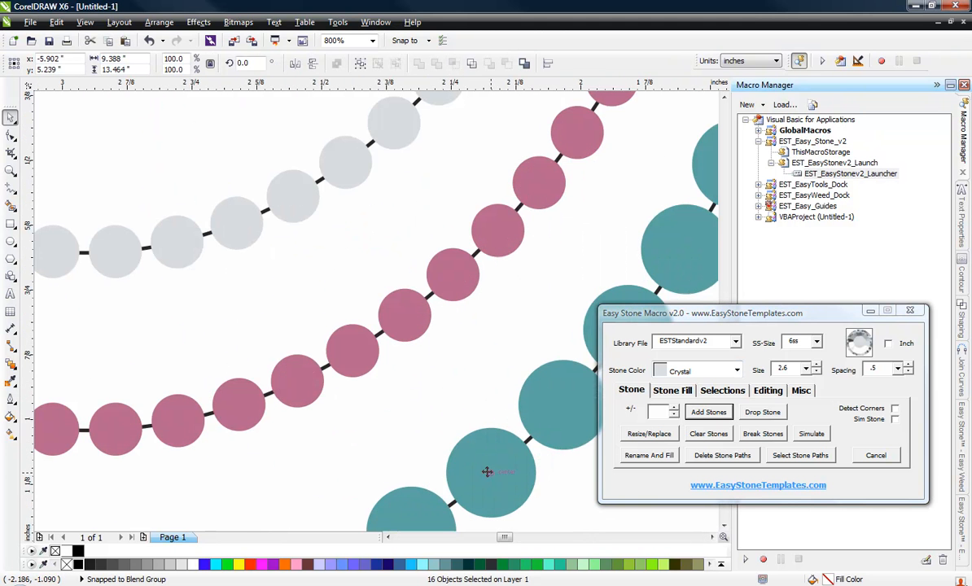
pyautogui.scroll(-8, 457, 342)
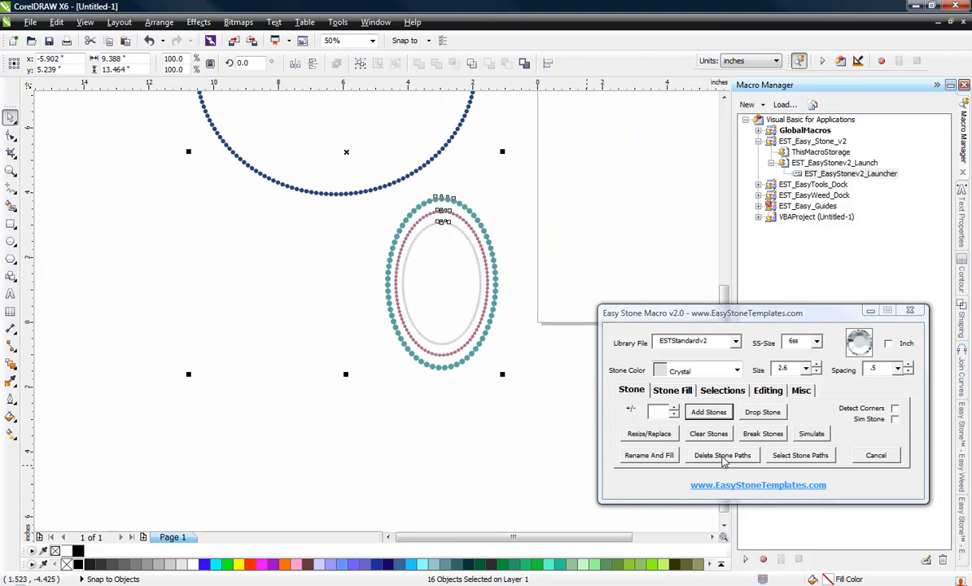
pyautogui.click(723, 458)
pyautogui.scroll(4, 503, 343)
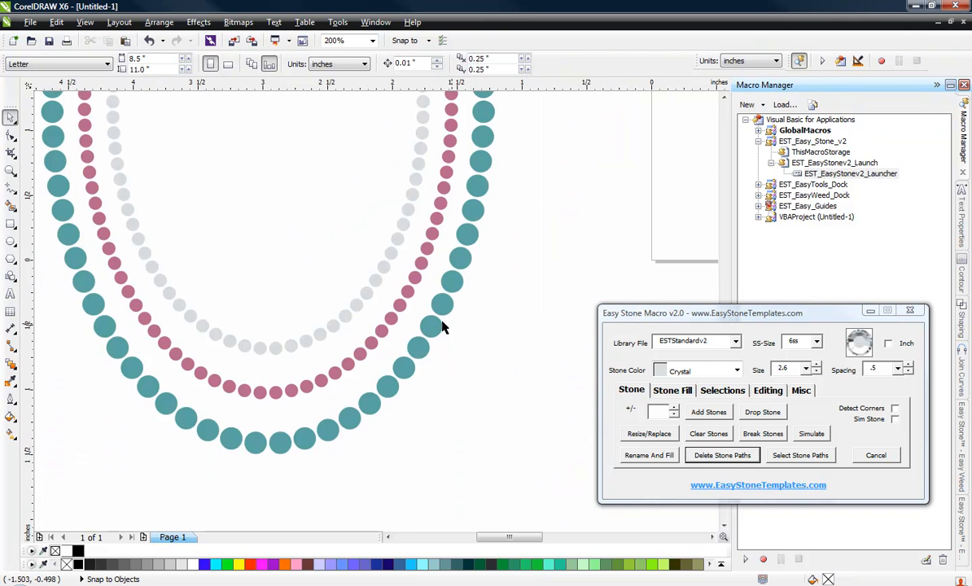
# Step: Try moving a single Blue Zircon stone on the outermost ellipse, undo the change and clear the selection
pyautogui.click(430, 327)
pyautogui.scroll(8, 432, 328)
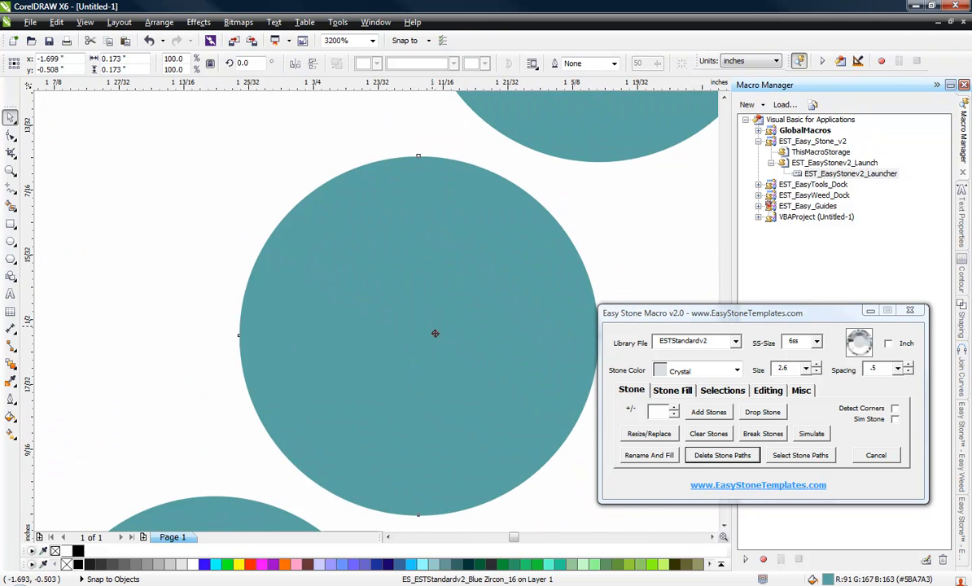
pyautogui.scroll(-4, 435, 333)
pyautogui.moveTo(345, 201); pyautogui.dragTo(362, 216)
pyautogui.hotkey('ctrl', 'z')
pyautogui.hotkey('ctrl', 'z')
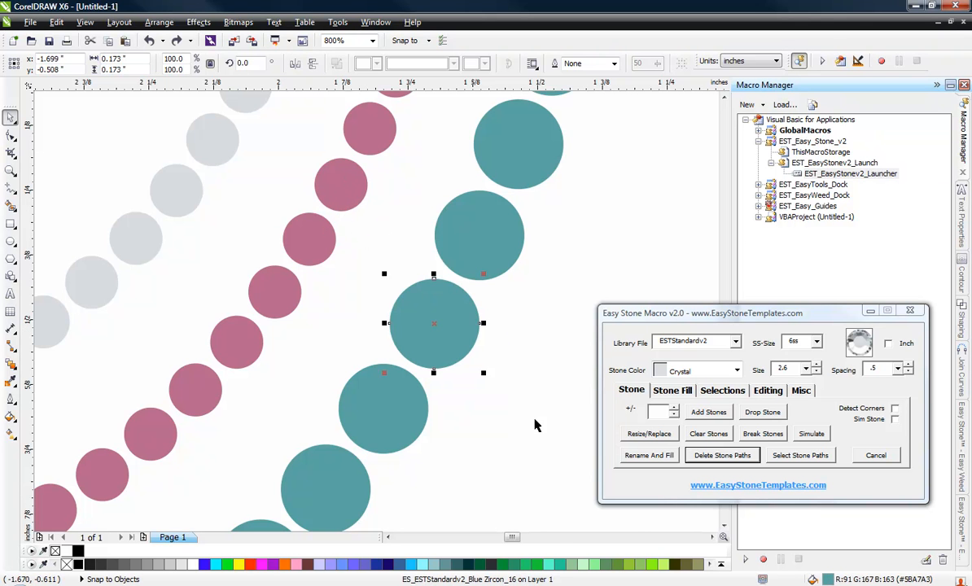
pyautogui.click(493, 412)
# Step: Generate a stone use report for all stones in the design and add it to the document as text
pyautogui.scroll(-10, 451, 397)
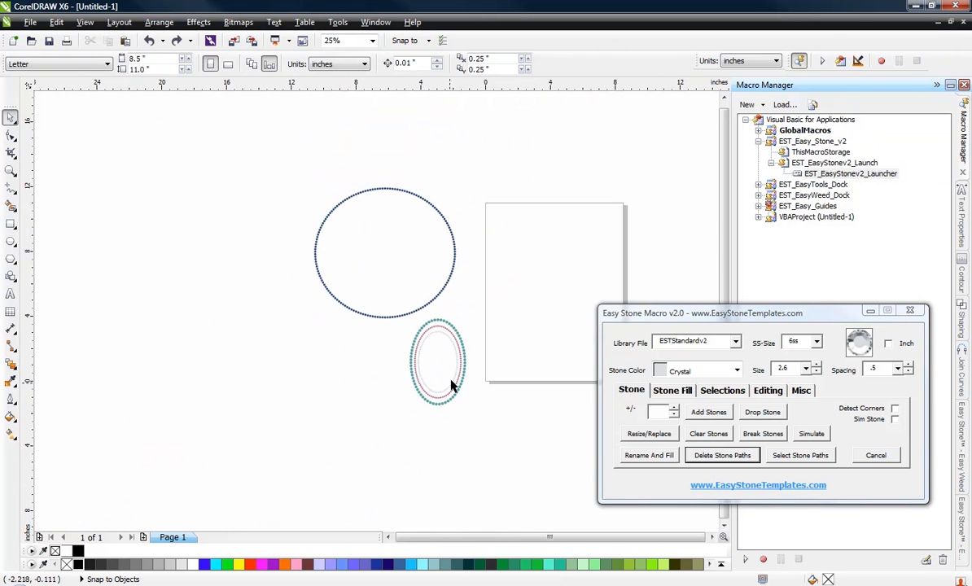
pyautogui.moveTo(298, 171); pyautogui.dragTo(503, 451)
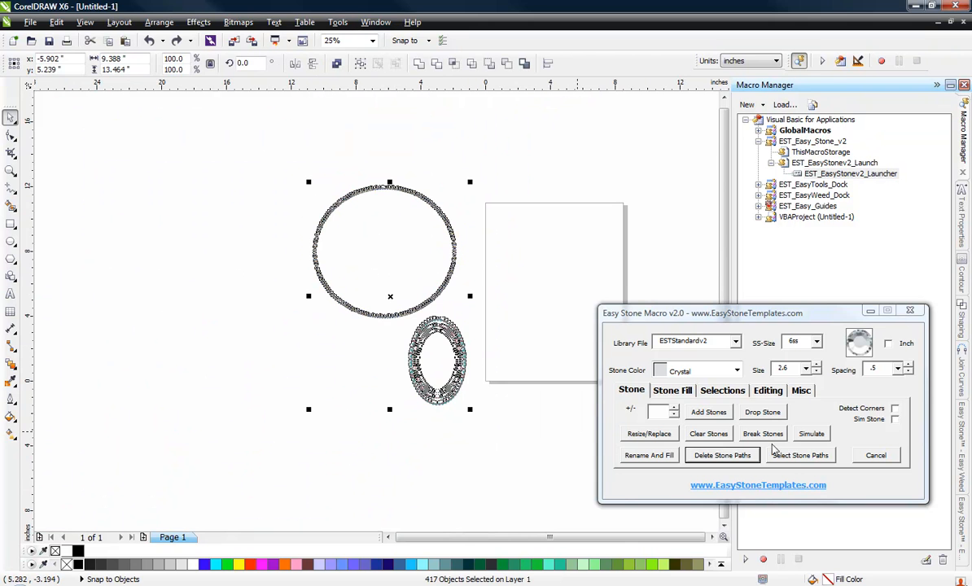
pyautogui.click(802, 391)
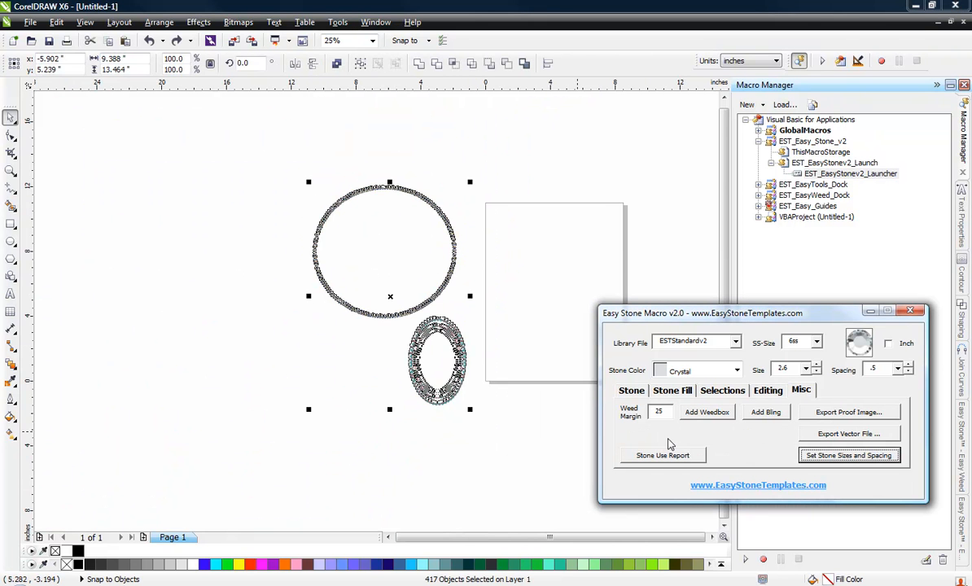
pyautogui.click(657, 457)
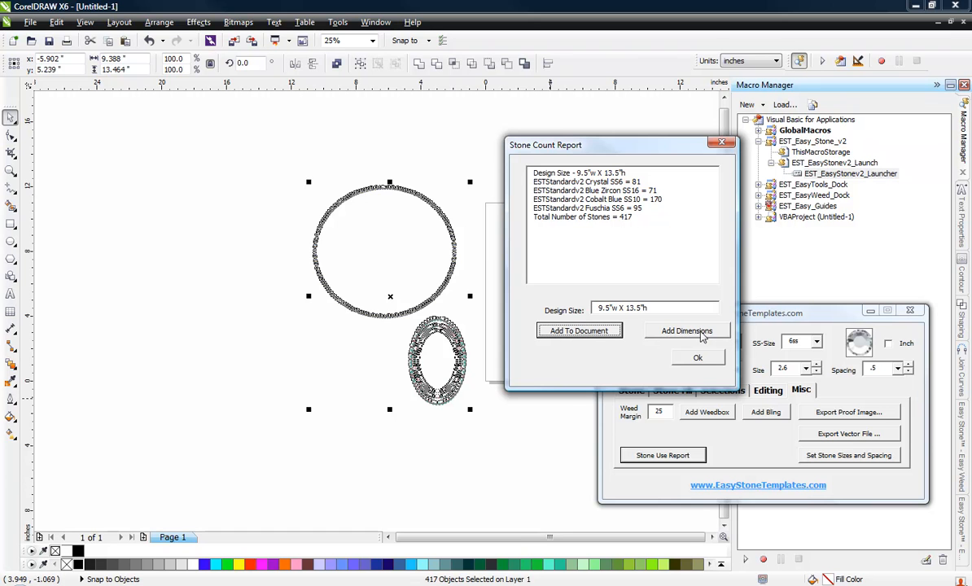
pyautogui.click(579, 330)
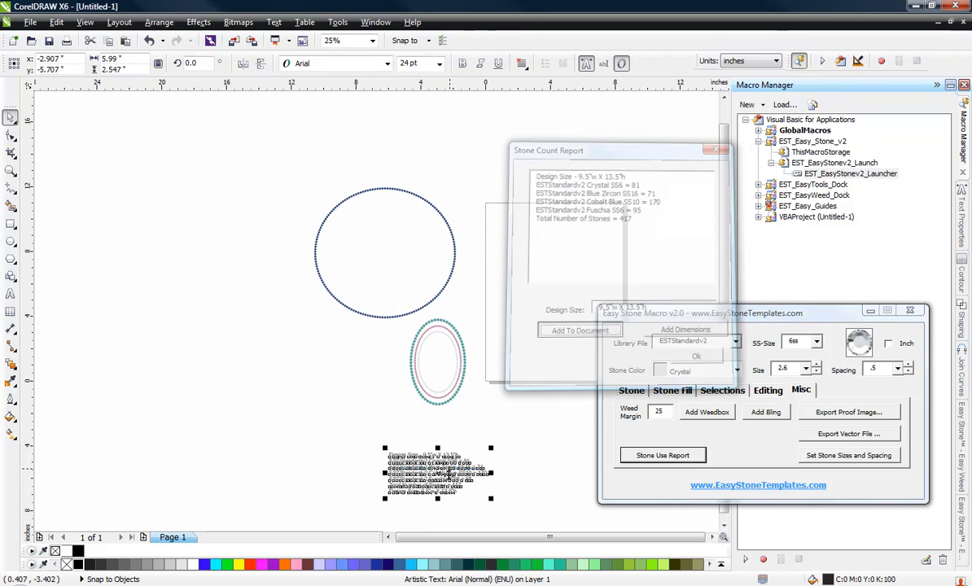
# Step: Delete the stone count report text below the ellipses
pyautogui.scroll(1, 420, 513)
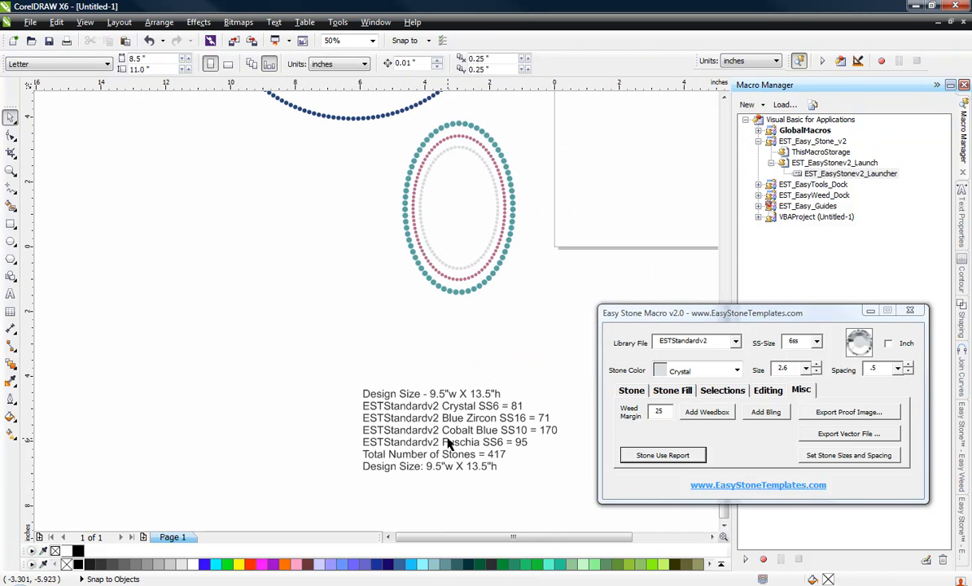
pyautogui.scroll(-1, 339, 390)
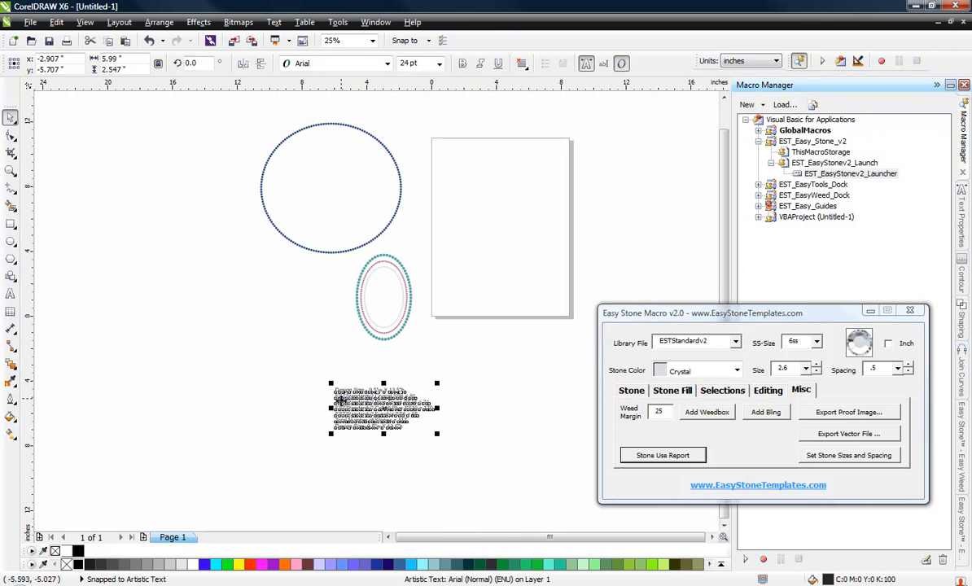
pyautogui.press('Delete')
# Step: Run the stone use report on the three concentric ellipses and add their dimensions to the document
pyautogui.scroll(1, 407, 295)
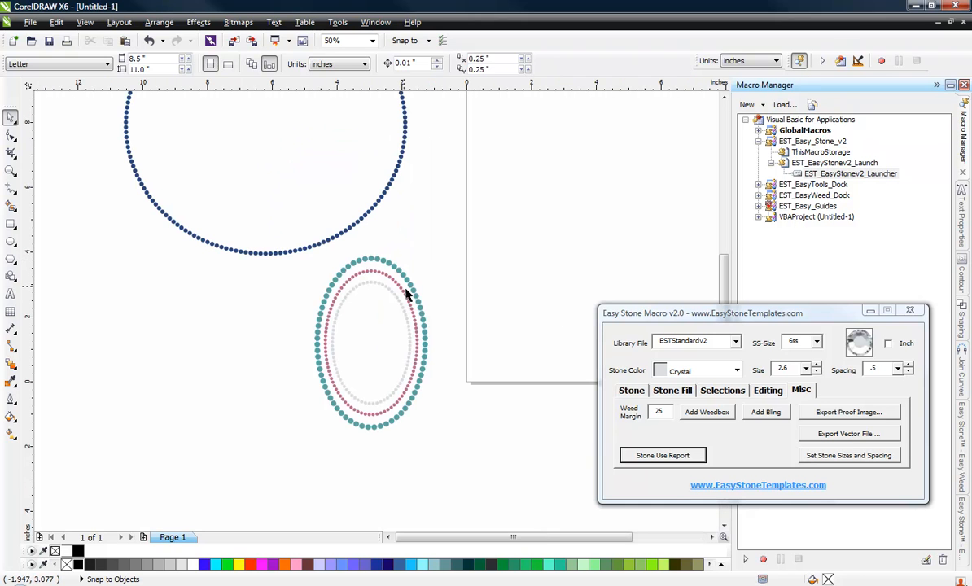
pyautogui.moveTo(287, 450); pyautogui.dragTo(456, 257)
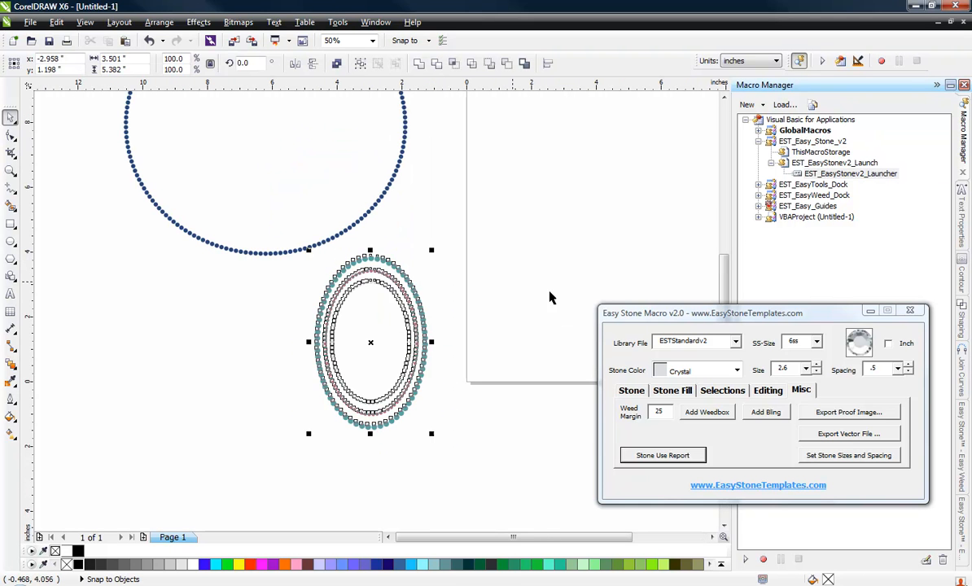
pyautogui.click(684, 457)
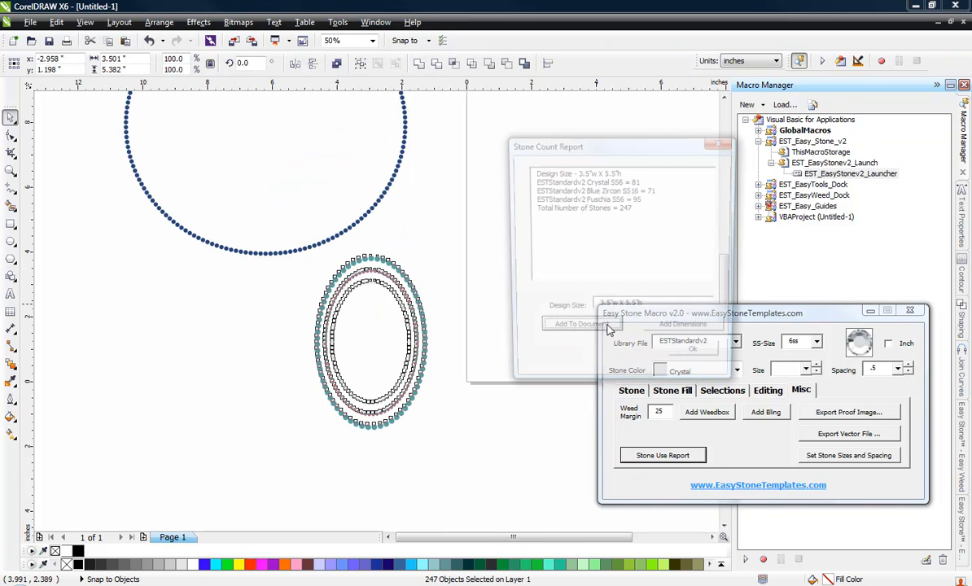
pyautogui.click(671, 337)
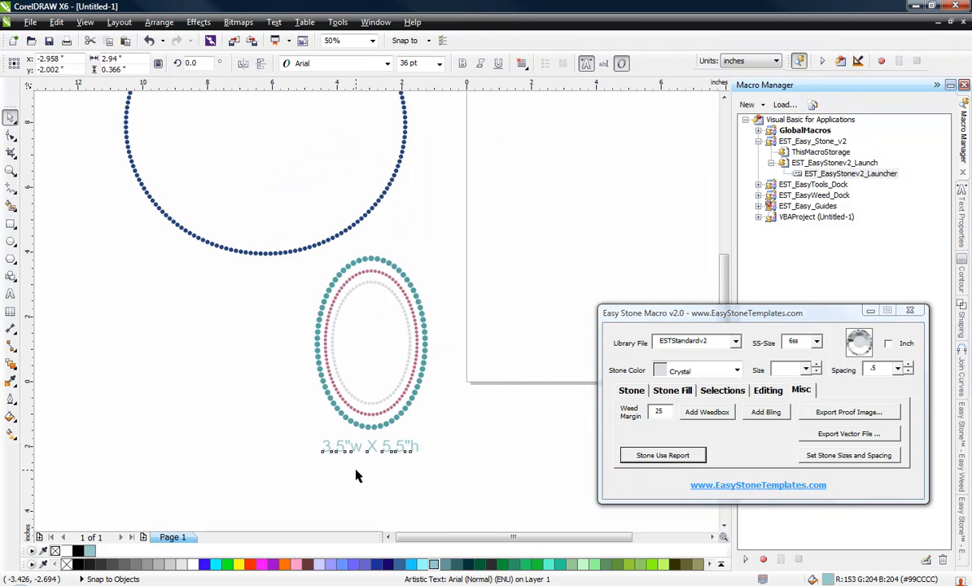
# Step: Examine the dimension text below the concentric ellipses and delete it
pyautogui.scroll(2, 360, 468)
pyautogui.scroll(-3, 398, 435)
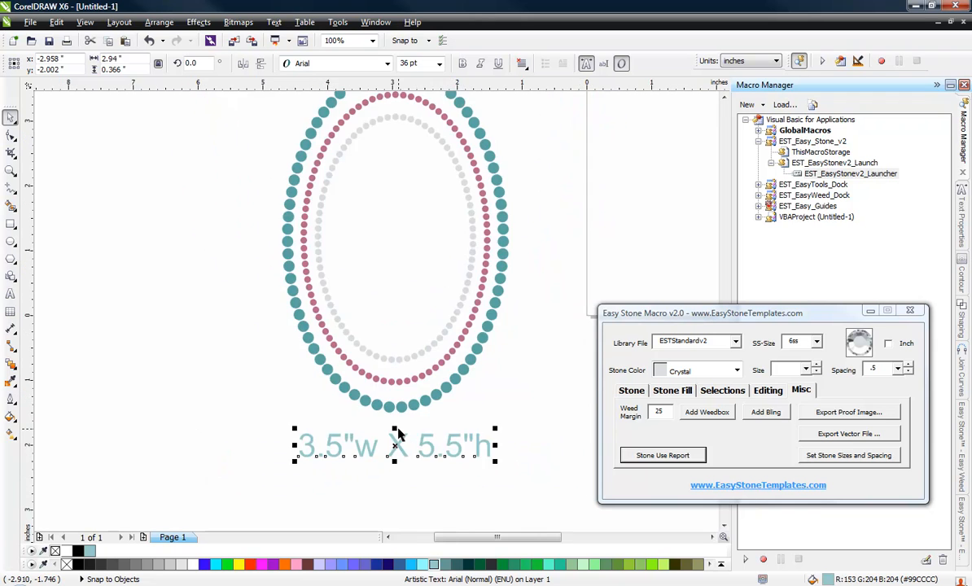
pyautogui.scroll(1, 399, 444)
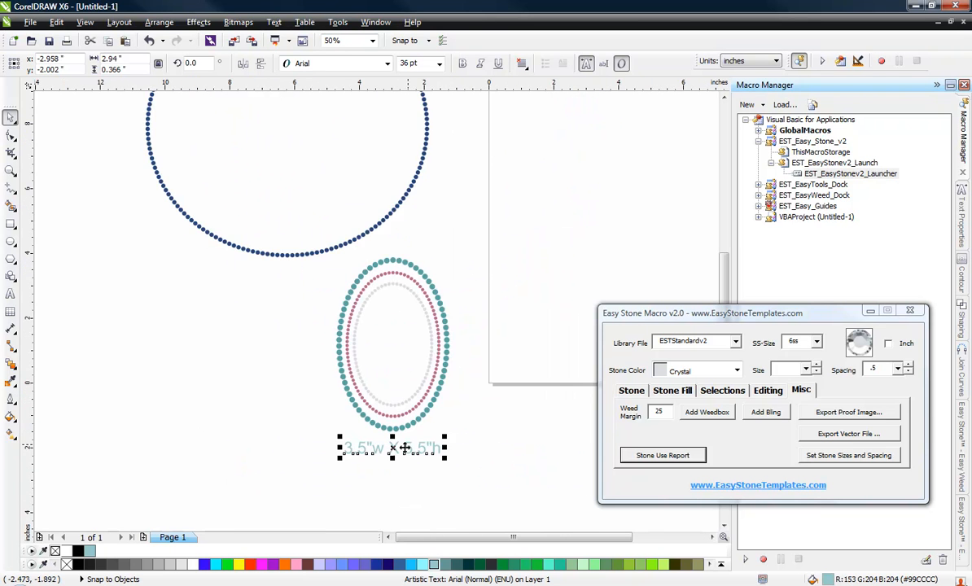
pyautogui.scroll(1, 392, 477)
pyautogui.click(393, 439)
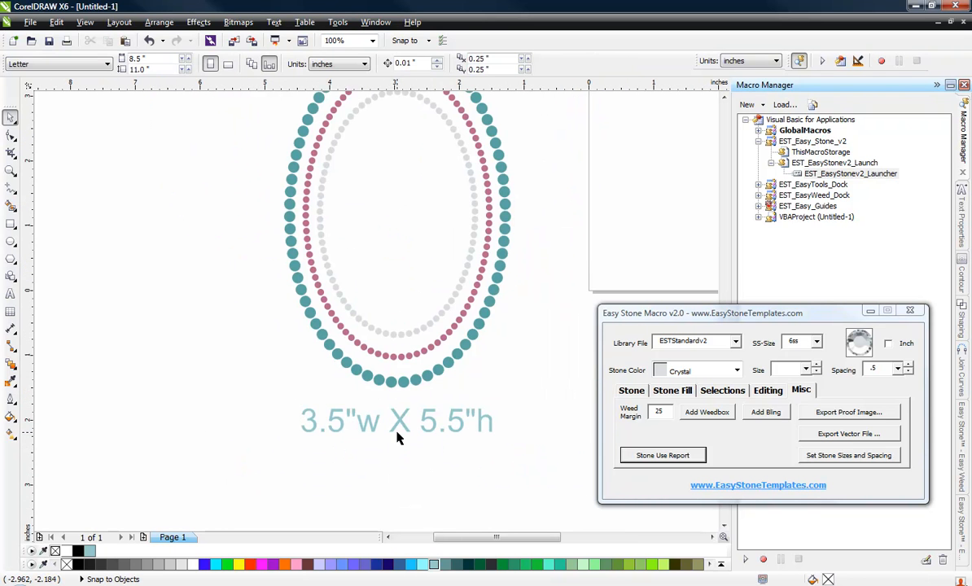
pyautogui.moveTo(275, 453); pyautogui.dragTo(541, 395)
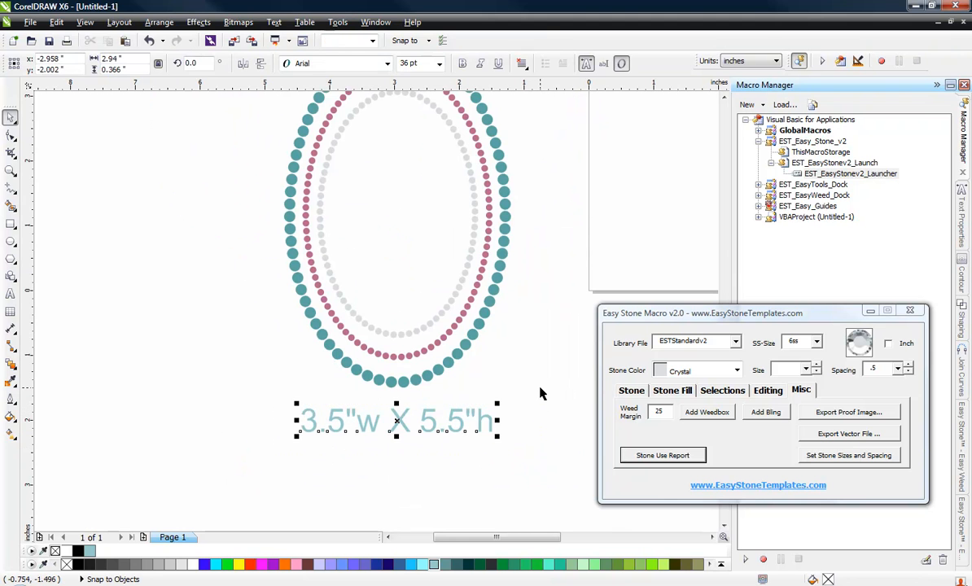
pyautogui.press('Delete')
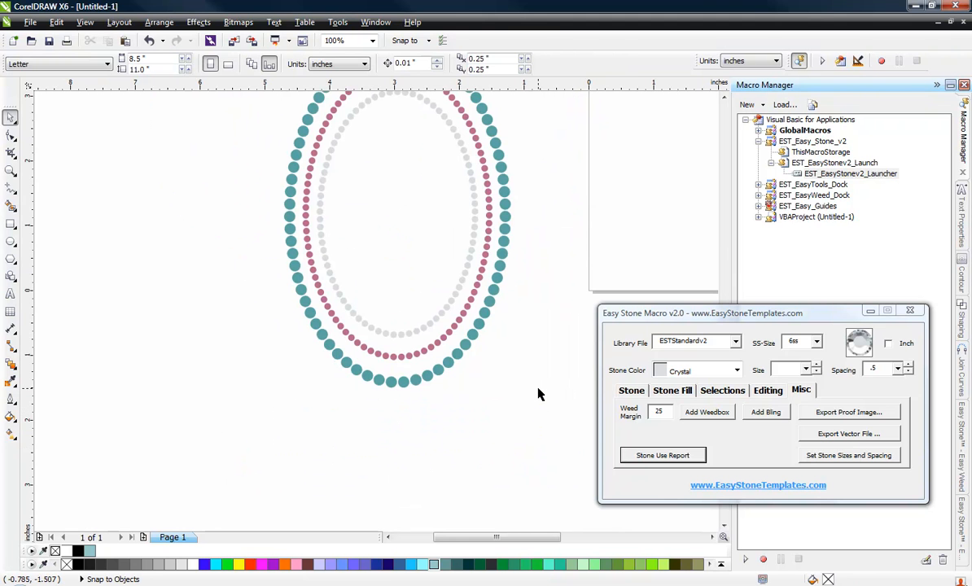
# Step: Rename and fill the stones along the right side of the outermost ellipse as 16ss Crystal
pyautogui.scroll(-2, 456, 391)
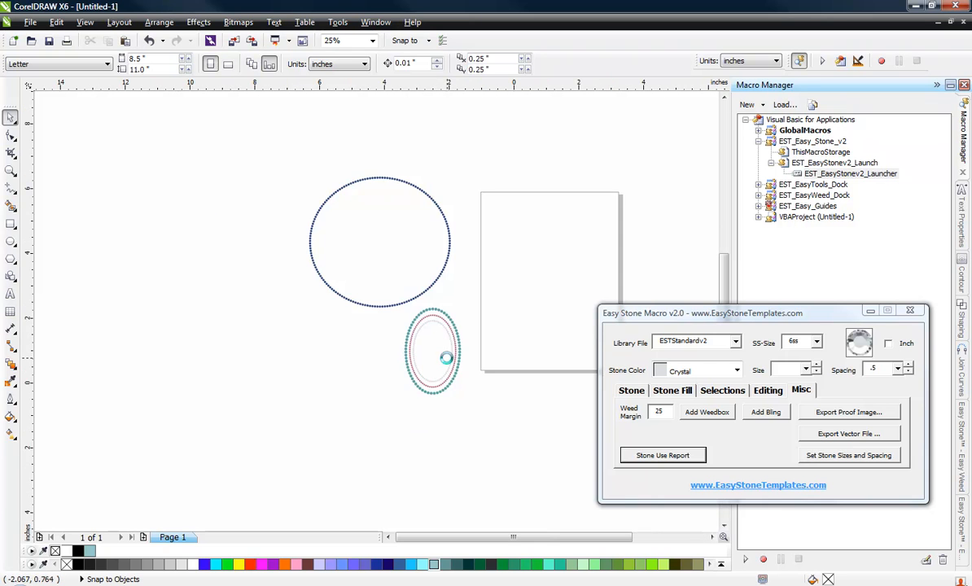
pyautogui.scroll(1, 447, 364)
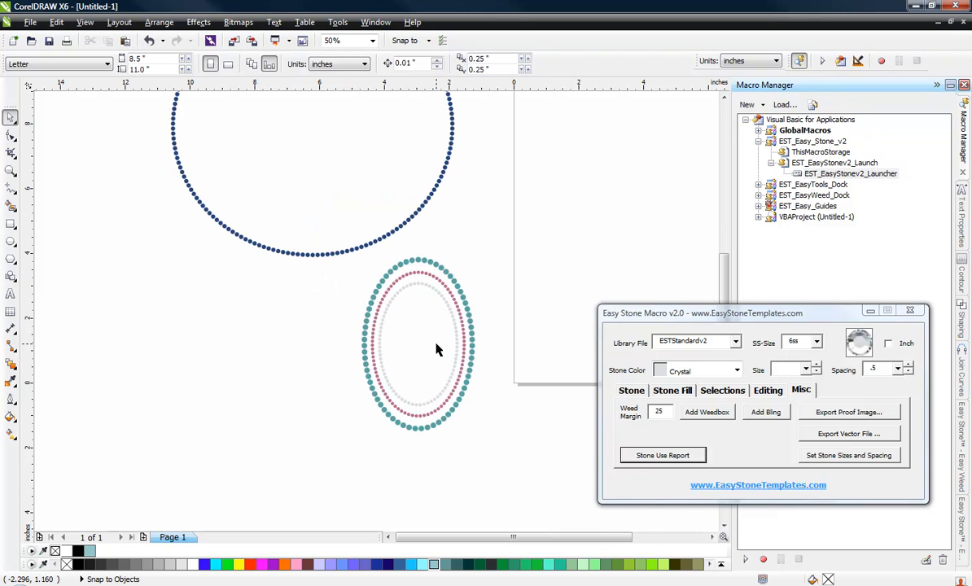
pyautogui.scroll(1, 454, 319)
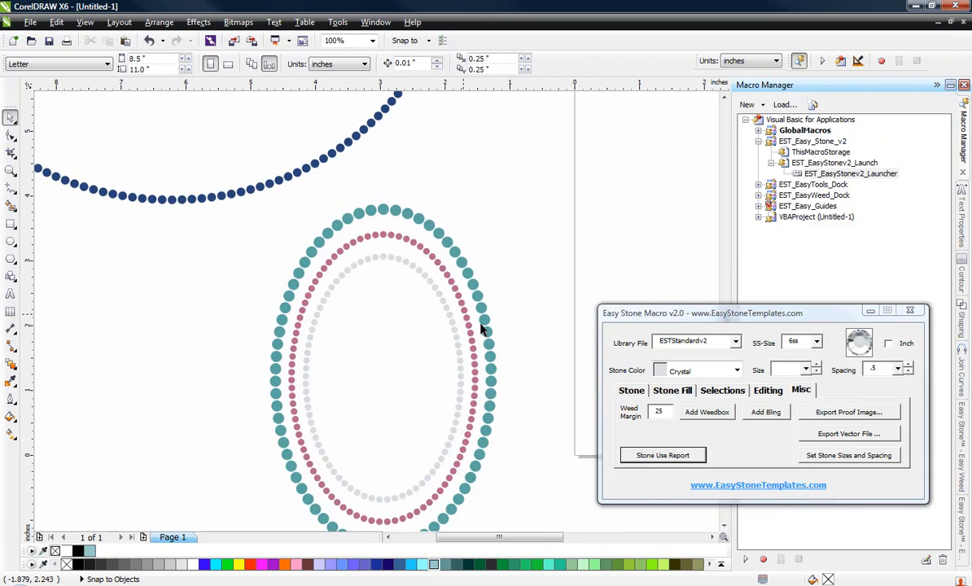
pyautogui.moveTo(568, 313); pyautogui.dragTo(475, 468)
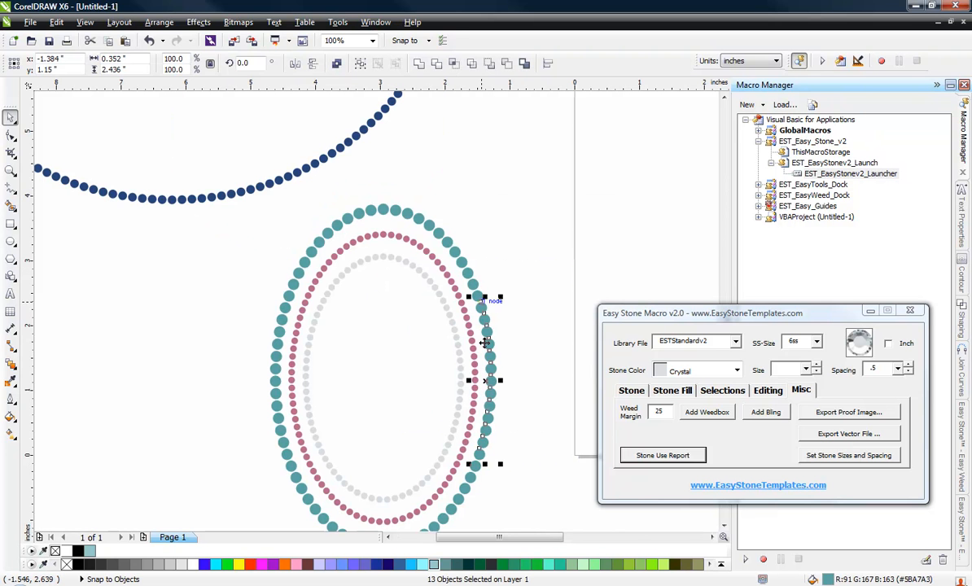
pyautogui.click(814, 341)
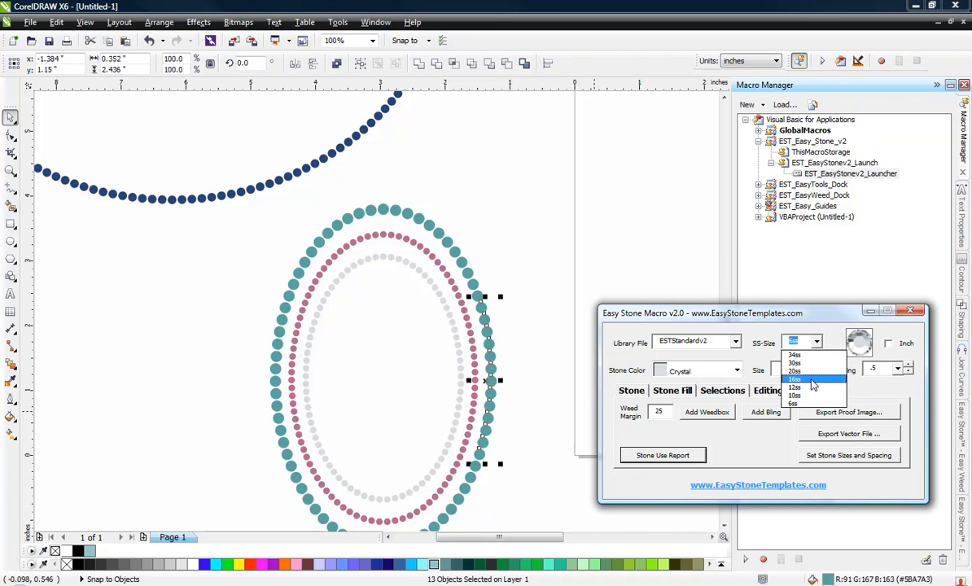
pyautogui.click(737, 369)
pyautogui.click(738, 370)
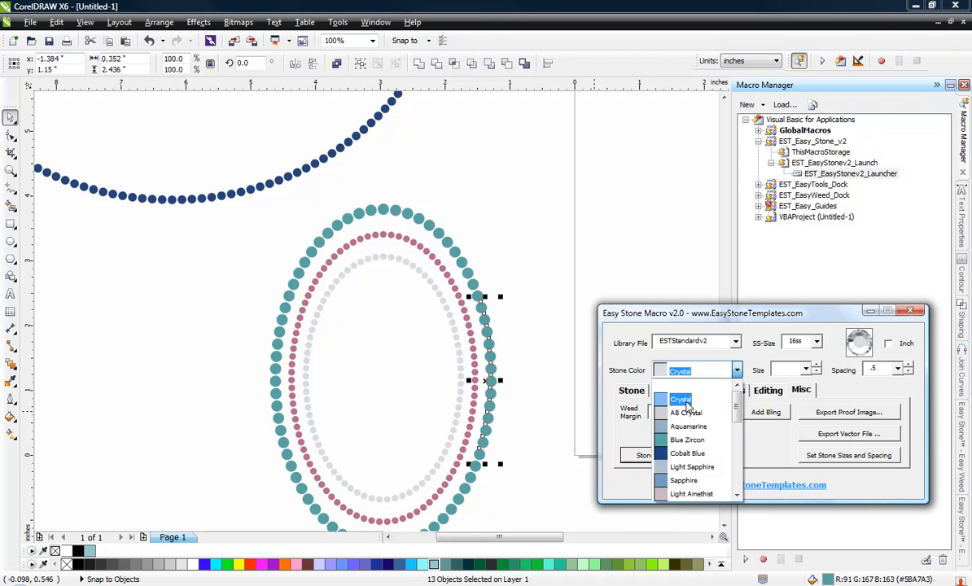
pyautogui.click(682, 401)
pyautogui.click(634, 392)
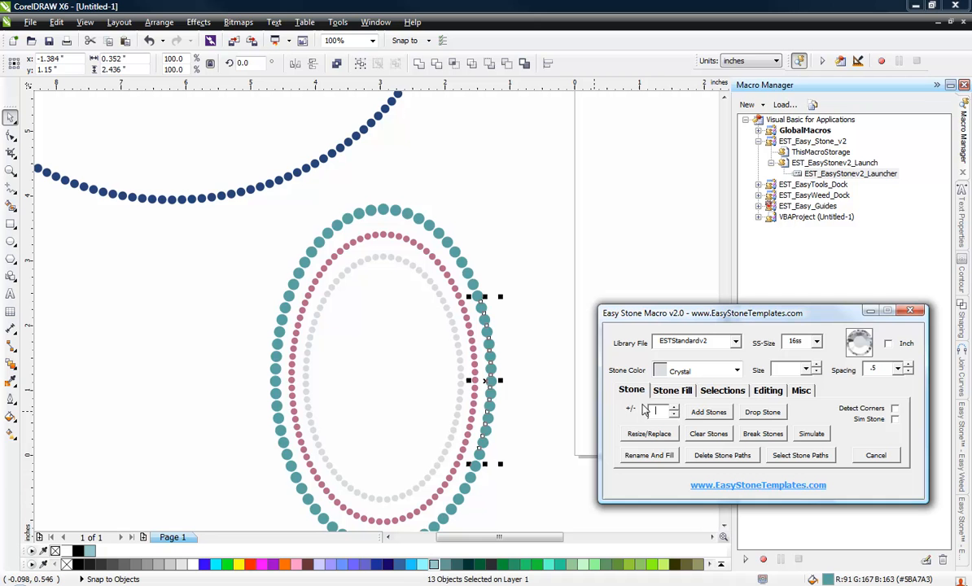
pyautogui.click(660, 457)
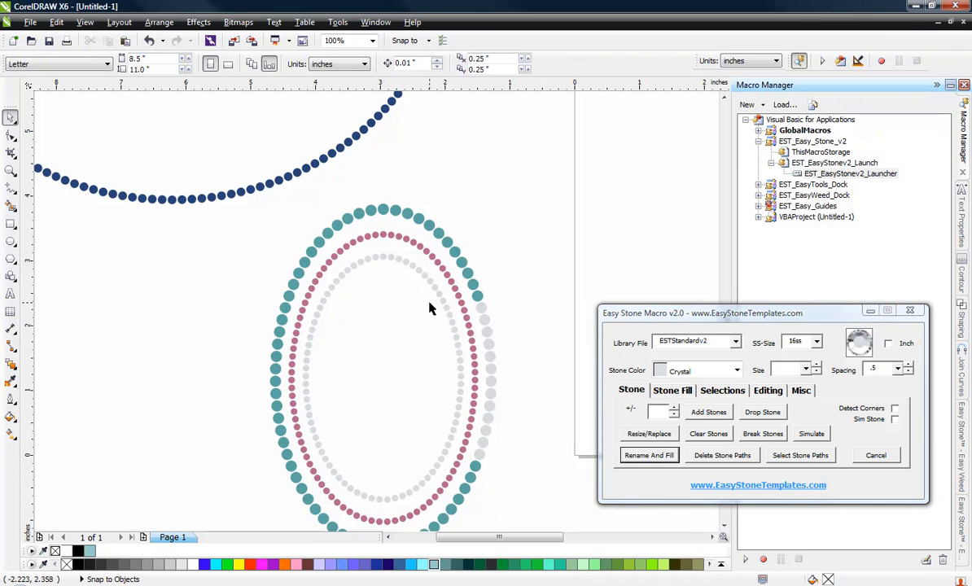
# Step: Generate a new stone use report for the three concentric ellipses, review the count per color and size, and close it
pyautogui.scroll(-2, 431, 306)
pyautogui.moveTo(355, 485); pyautogui.dragTo(464, 250)
pyautogui.click(315, 427)
pyautogui.moveTo(362, 465)
pyautogui.mouseDown()
pyautogui.moveTo(378, 416)
pyautogui.moveTo(356, 447)
pyautogui.moveTo(483, 306)
pyautogui.moveTo(505, 236)
pyautogui.mouseUp()
pyautogui.click(800, 393)
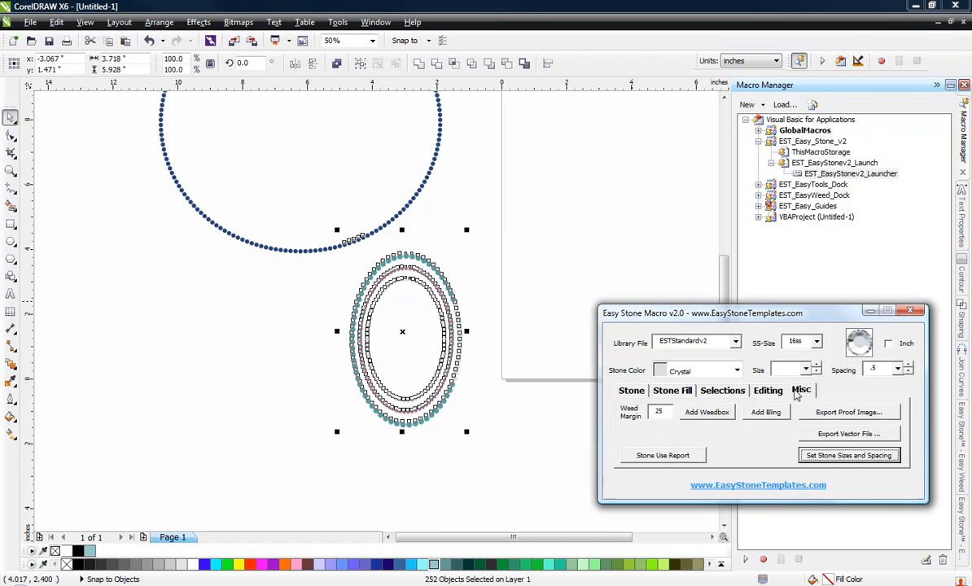
pyautogui.click(669, 457)
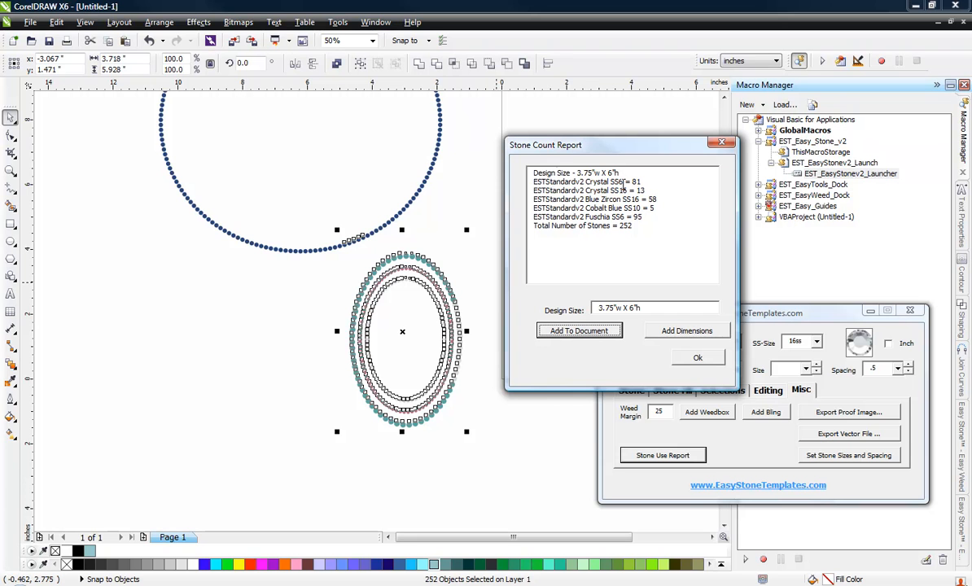
pyautogui.click(698, 360)
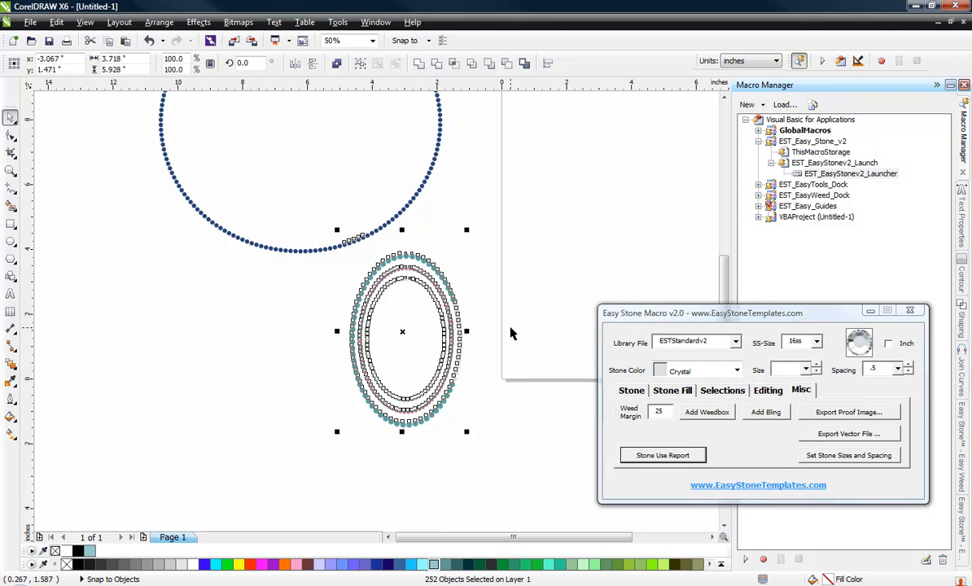
# Step: Simulate all the stones on the large circle and the three concentric ellipses, and inspect their faceted look up close
pyautogui.click(512, 333)
pyautogui.moveTo(668, 318); pyautogui.dragTo(664, 318)
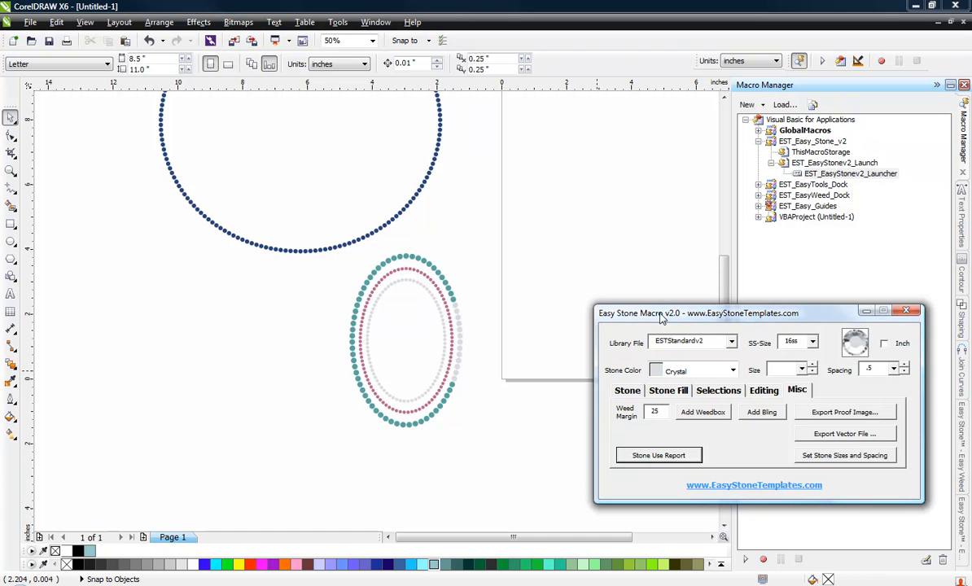
pyautogui.click(626, 393)
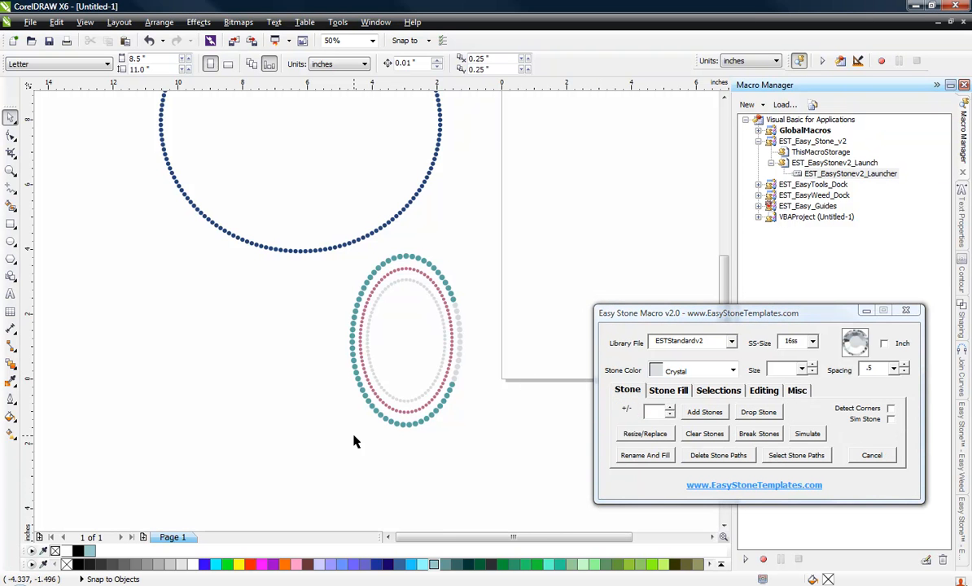
pyautogui.scroll(-3, 353, 441)
pyautogui.scroll(1, 354, 444)
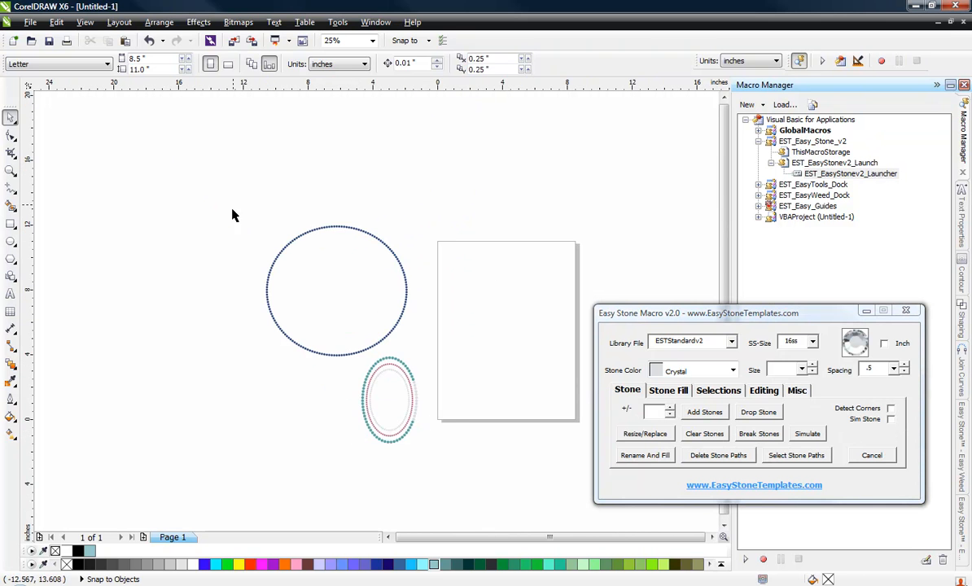
pyautogui.moveTo(232, 215); pyautogui.dragTo(462, 478)
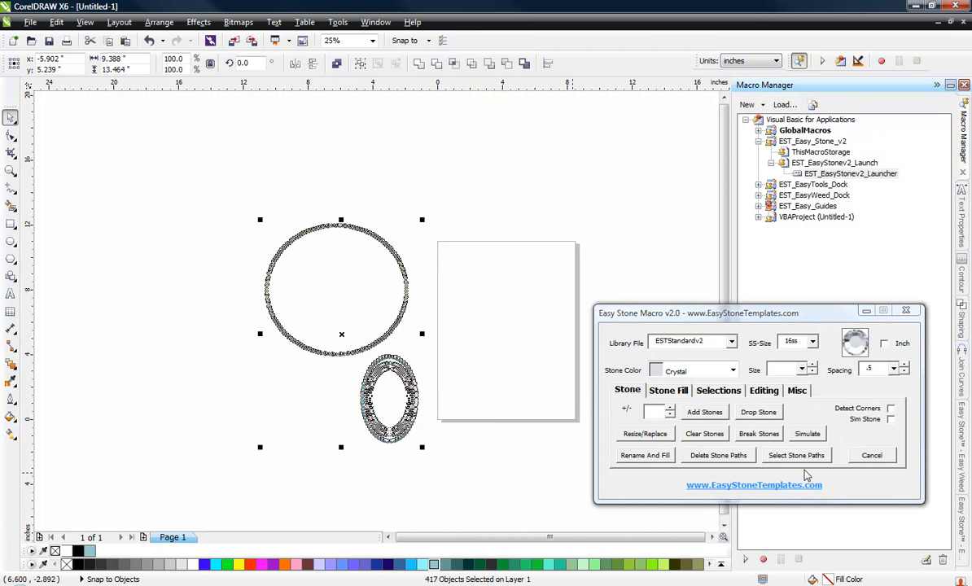
pyautogui.click(799, 437)
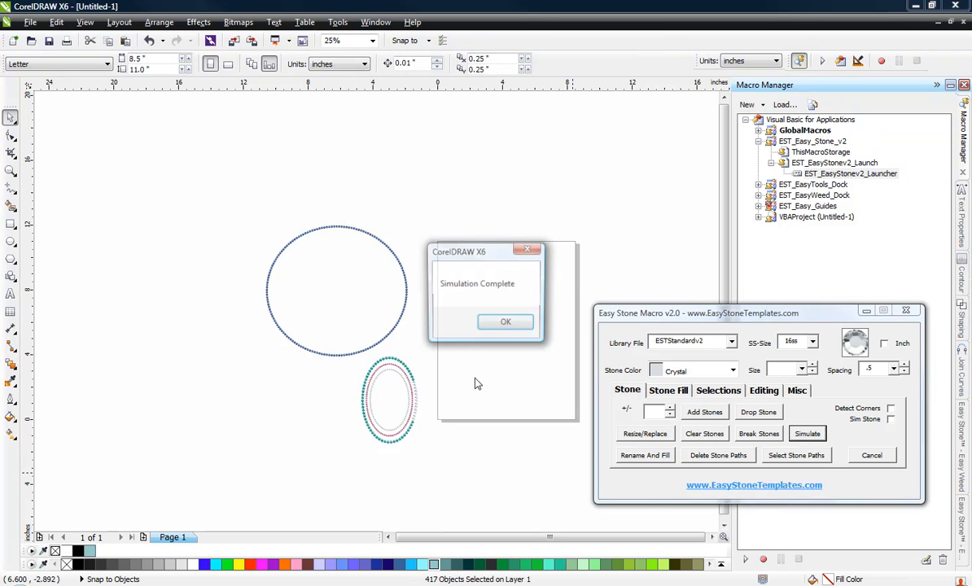
pyautogui.click(505, 325)
pyautogui.scroll(3, 381, 437)
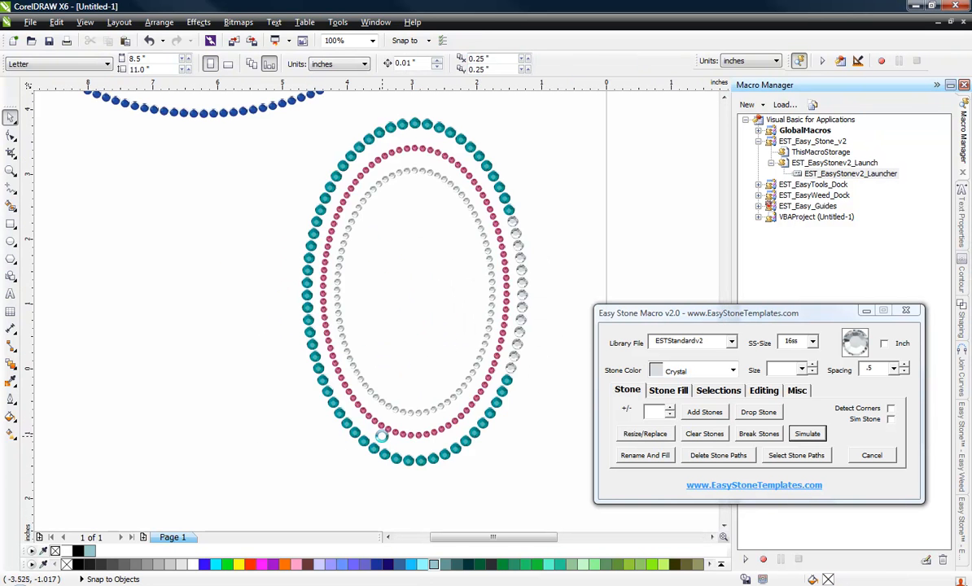
pyautogui.scroll(1, 381, 437)
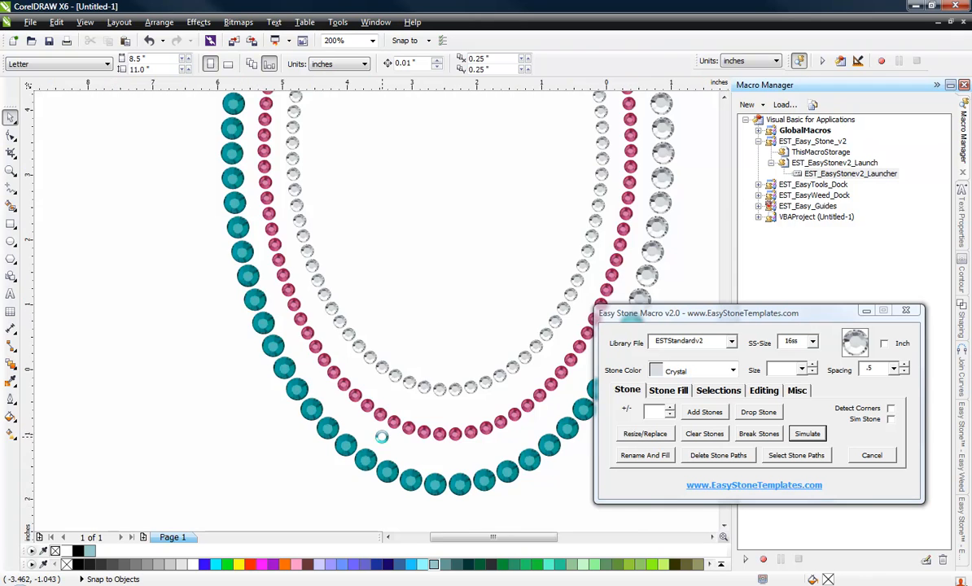
pyautogui.scroll(-2, 379, 434)
pyautogui.scroll(2, 315, 284)
pyautogui.scroll(-2, 314, 293)
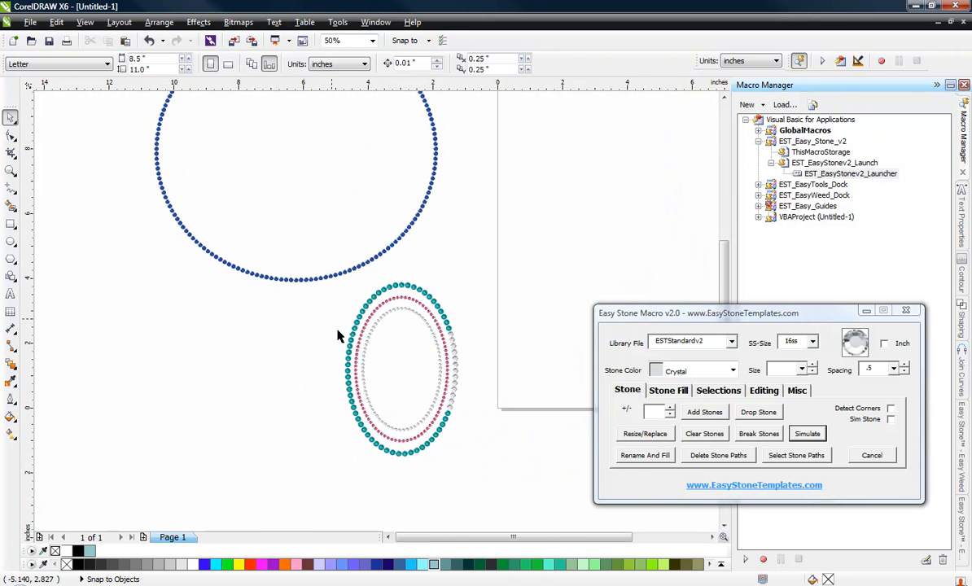
pyautogui.scroll(-1, 347, 419)
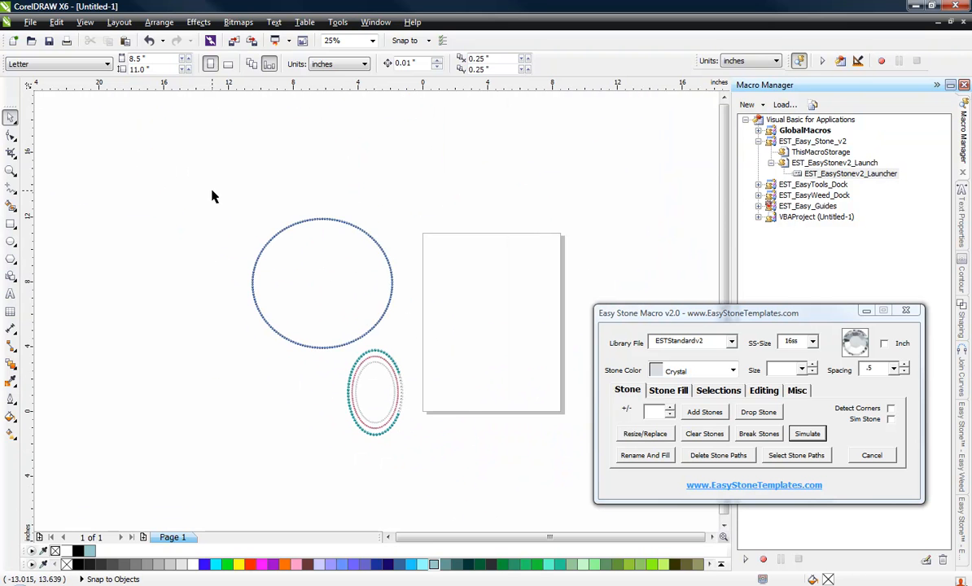
# Step: Turn the simulation off again for all stones on the large circle and the ellipses
pyautogui.moveTo(198, 178); pyautogui.dragTo(463, 495)
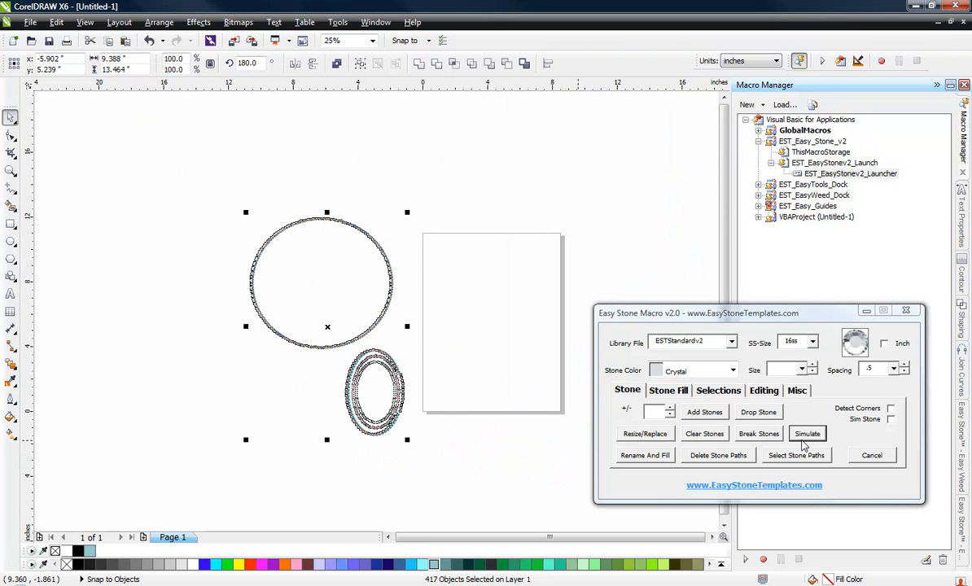
pyautogui.click(796, 390)
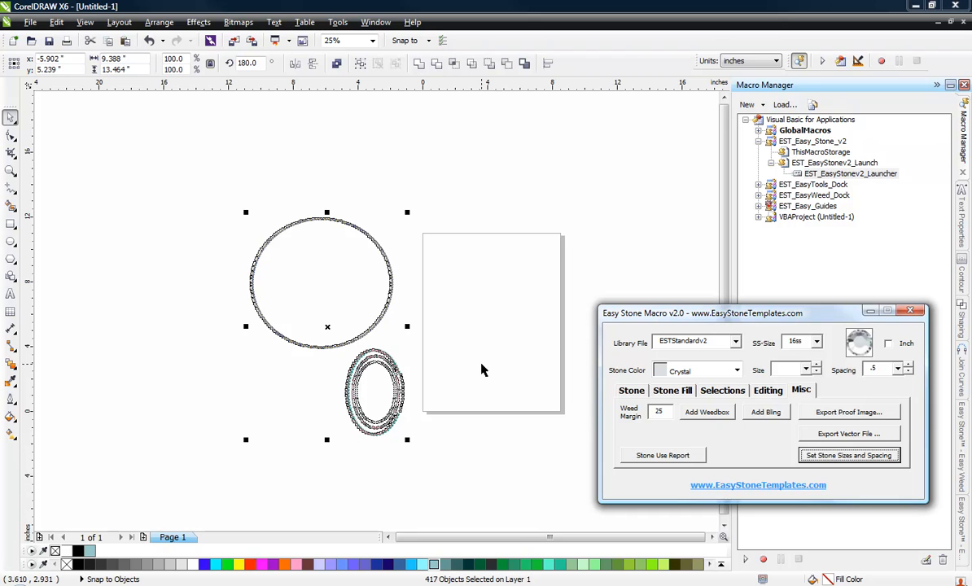
pyautogui.click(633, 391)
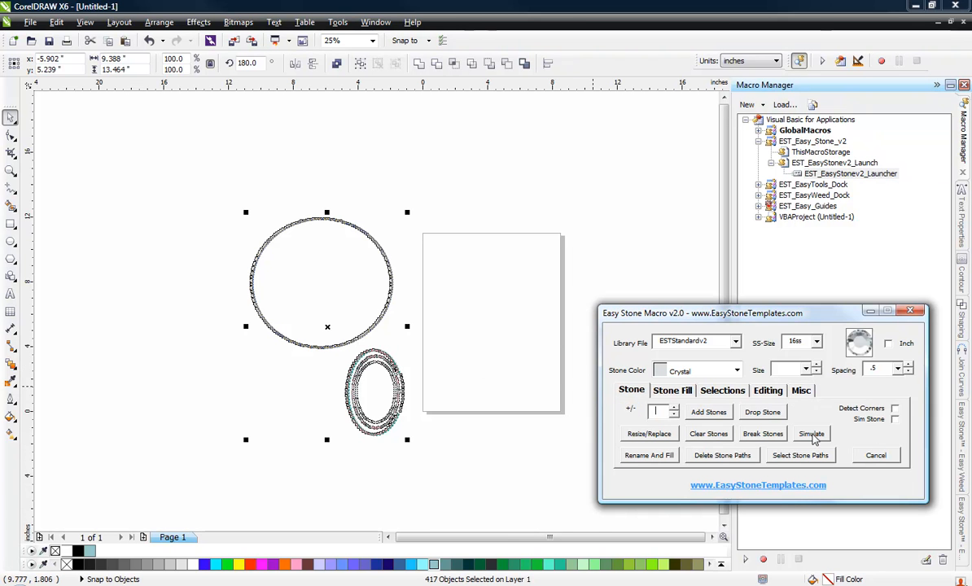
pyautogui.click(812, 435)
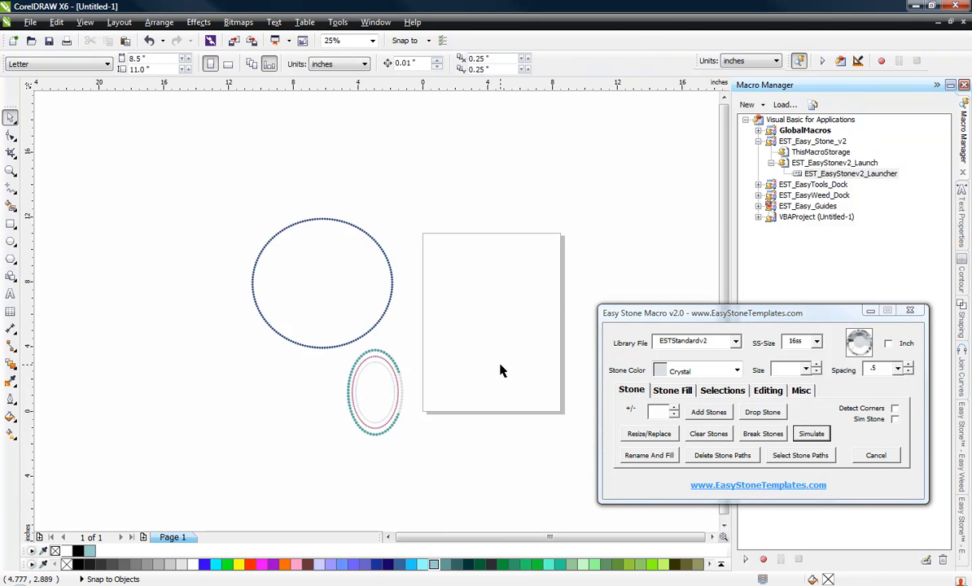
pyautogui.scroll(2, 375, 391)
pyautogui.scroll(1, 364, 383)
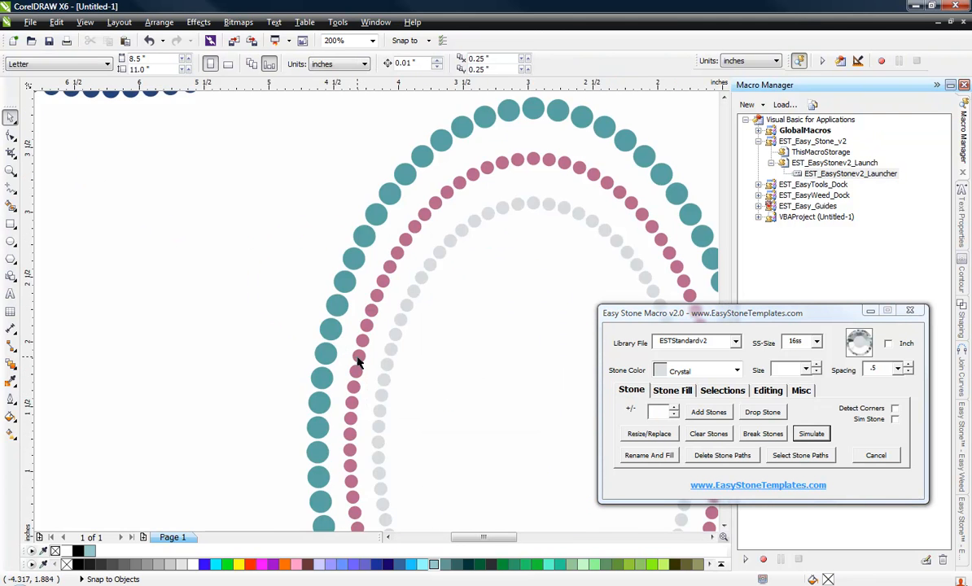
pyautogui.scroll(-3, 358, 365)
pyautogui.scroll(1, 330, 272)
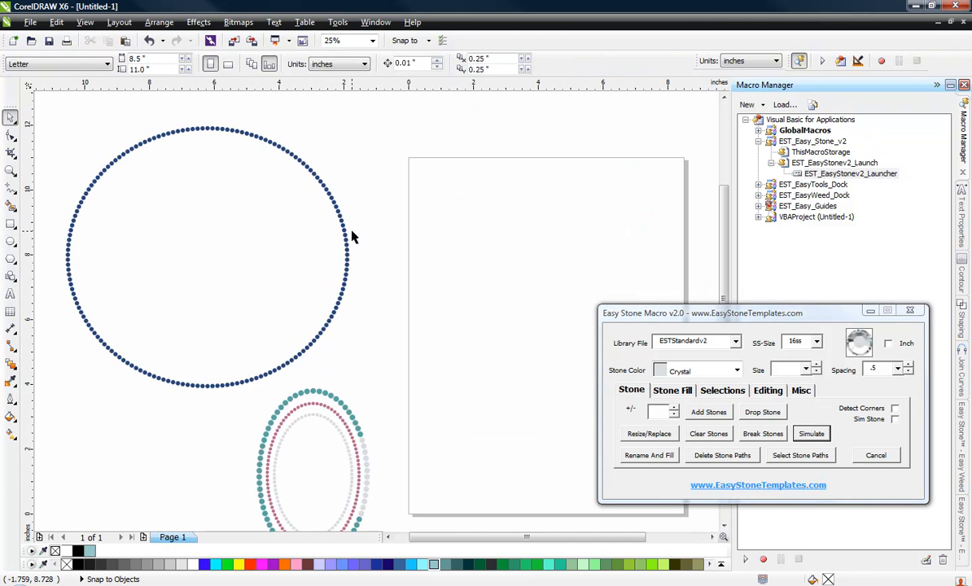
pyautogui.scroll(-1, 386, 282)
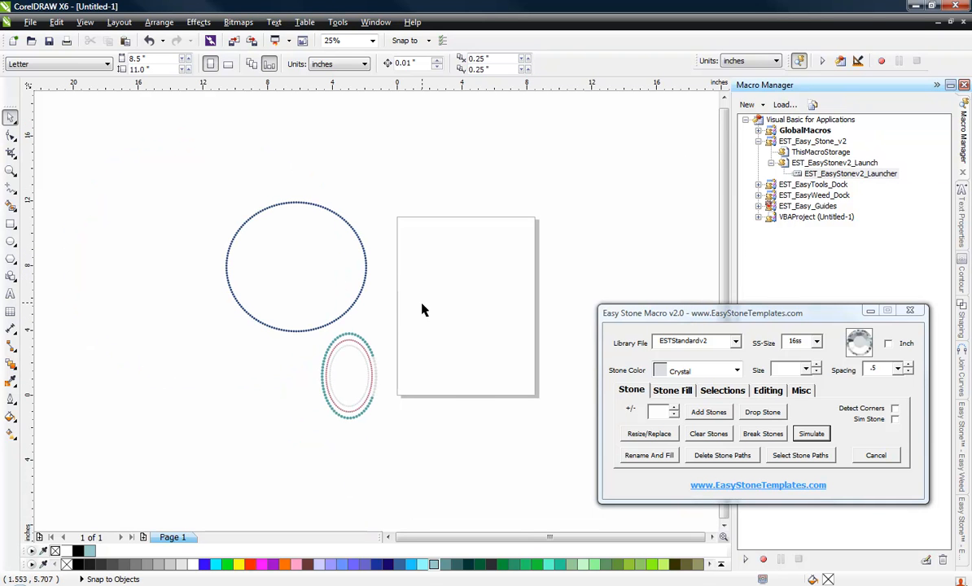
# Step: Delete all the stones of the large blue circle
pyautogui.click(679, 396)
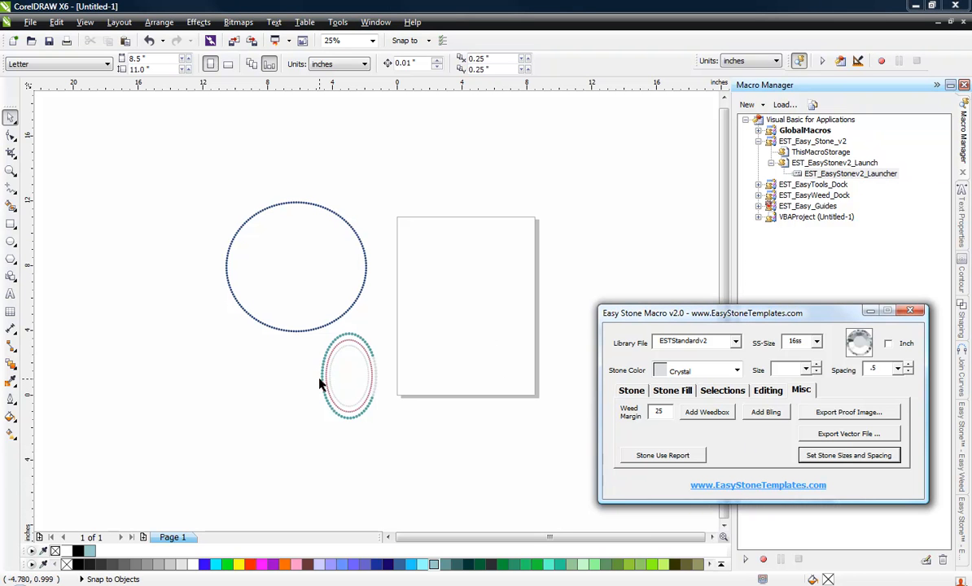
pyautogui.moveTo(297, 427); pyautogui.dragTo(405, 325)
pyautogui.moveTo(178, 161); pyautogui.dragTo(380, 303)
pyautogui.press('Delete')
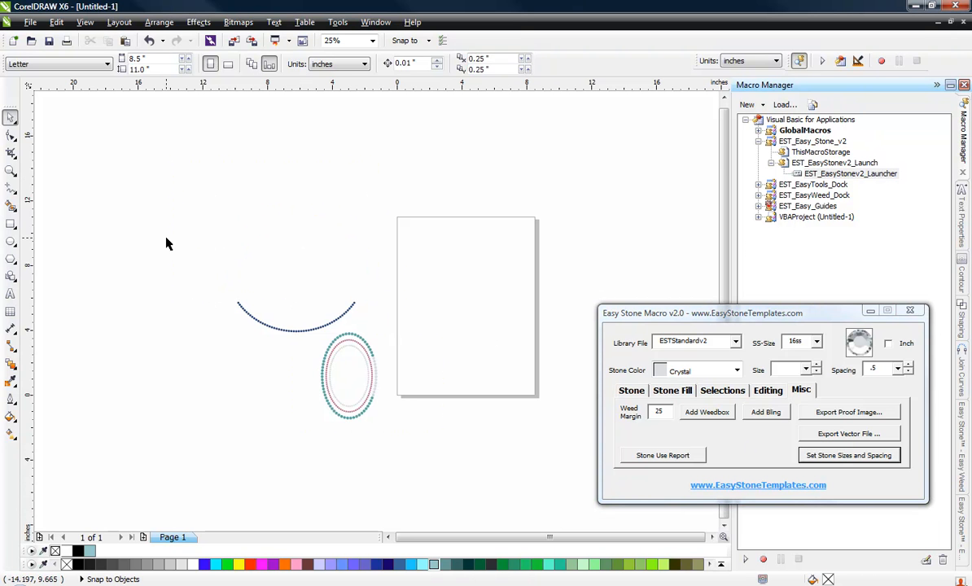
pyautogui.moveTo(168, 238); pyautogui.dragTo(396, 334)
pyautogui.press('Delete')
# Step: Add a black weedbox with a weed margin of 25 around the three concentric stone ellipses
pyautogui.scroll(1, 285, 338)
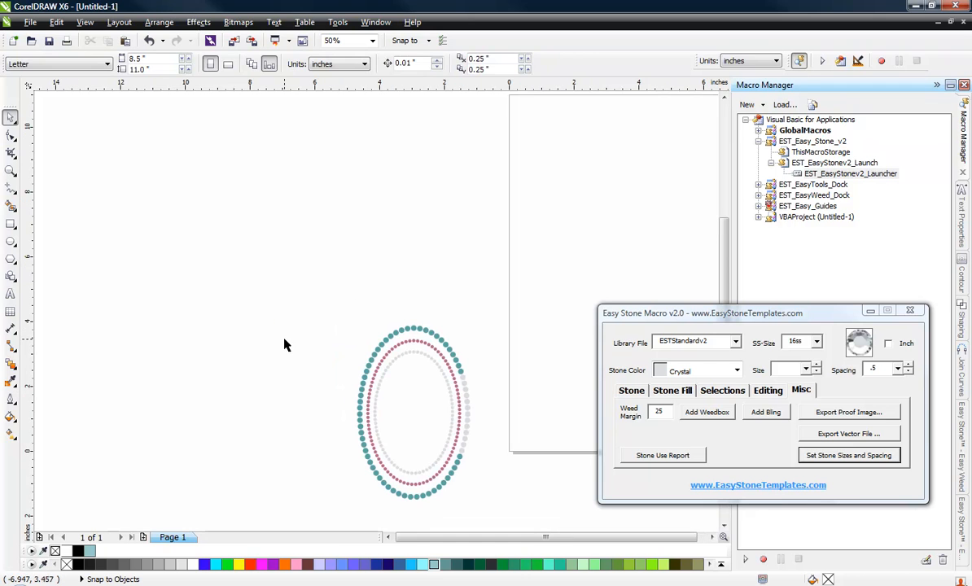
pyautogui.moveTo(296, 272); pyautogui.dragTo(506, 499)
pyautogui.click(707, 412)
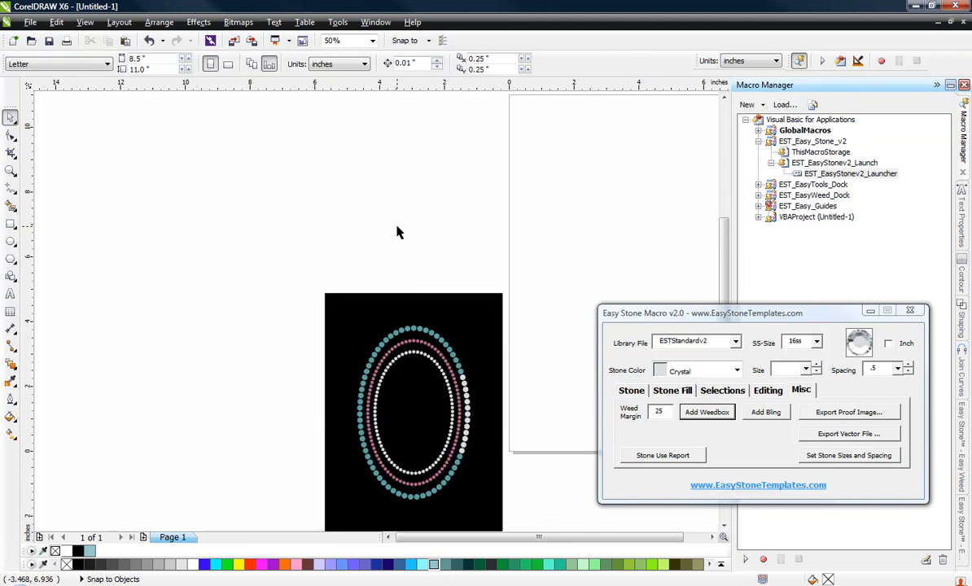
# Step: Simulate the stones of the three concentric ellipses inside the weedbox
pyautogui.scroll(-1, 398, 230)
pyautogui.scroll(1, 414, 327)
pyautogui.moveTo(229, 206); pyautogui.dragTo(526, 422)
pyautogui.click(631, 392)
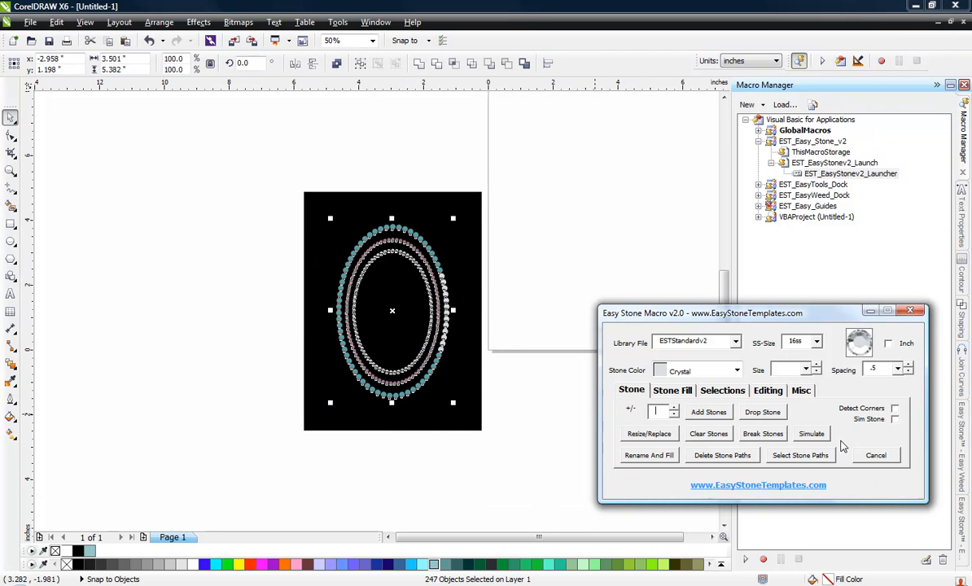
pyautogui.click(811, 435)
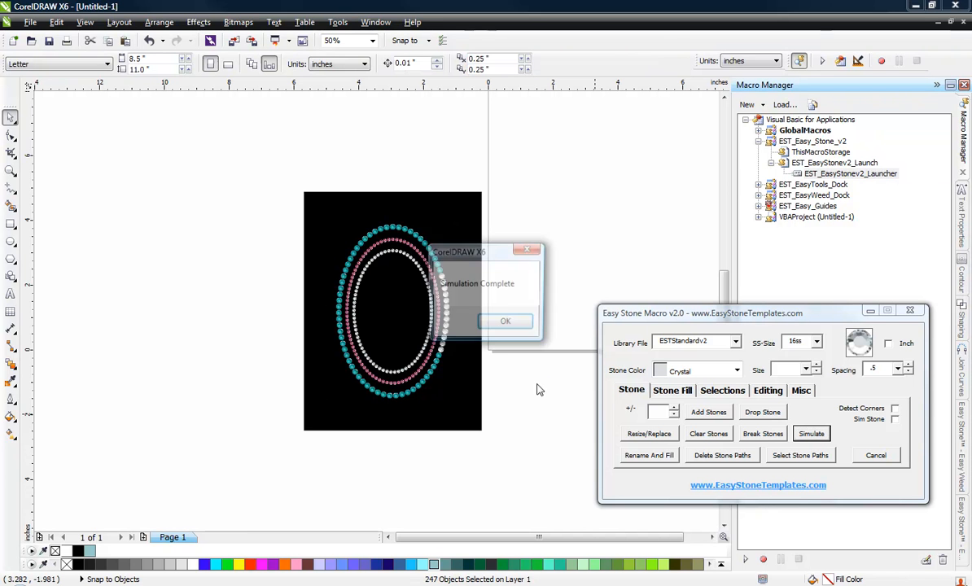
pyautogui.press('Return')
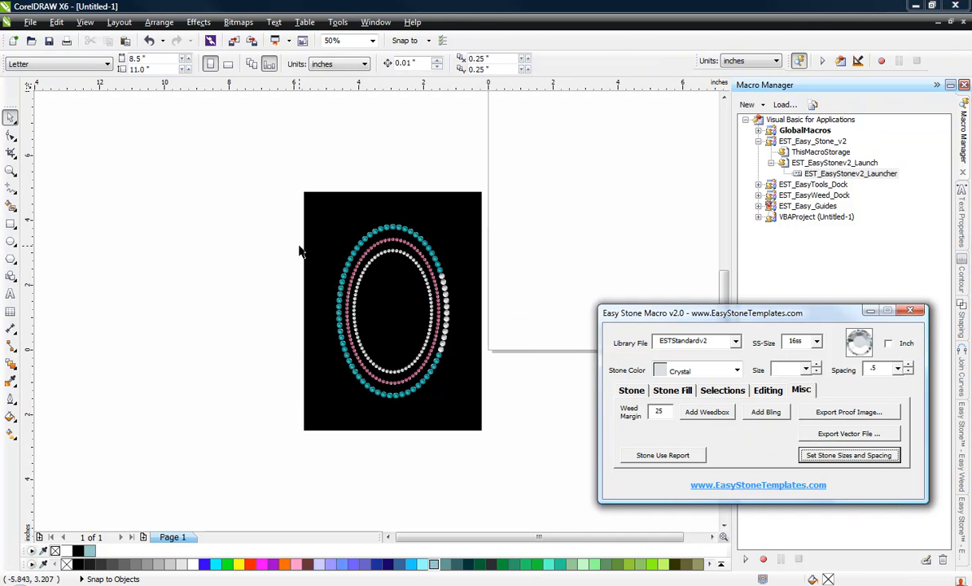
# Step: Select the ellipse stones and configure the bling with size 10, amount 10 and the color White
pyautogui.moveTo(268, 207); pyautogui.dragTo(533, 413)
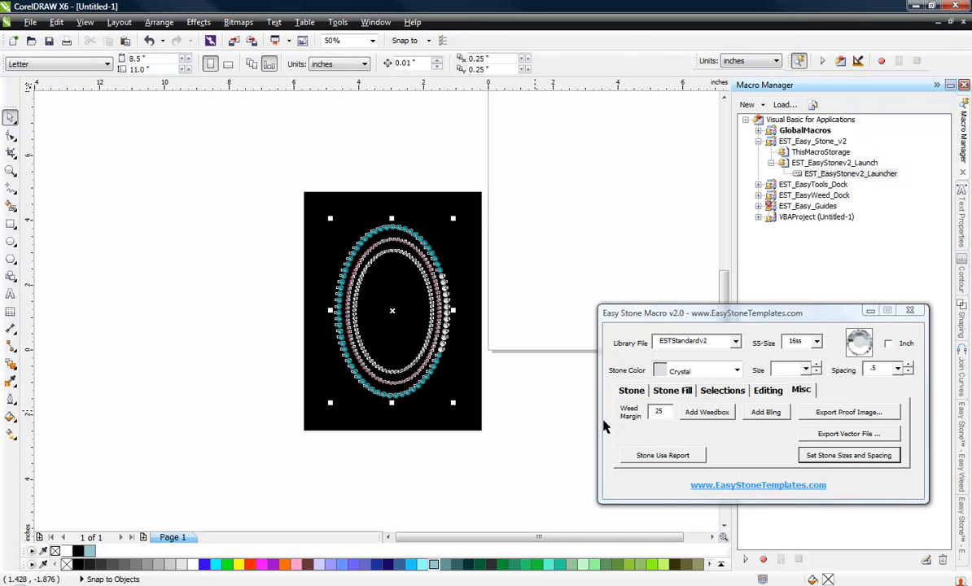
pyautogui.click(769, 415)
pyautogui.moveTo(756, 214); pyautogui.dragTo(731, 187)
pyautogui.click(713, 295)
pyautogui.write('10')
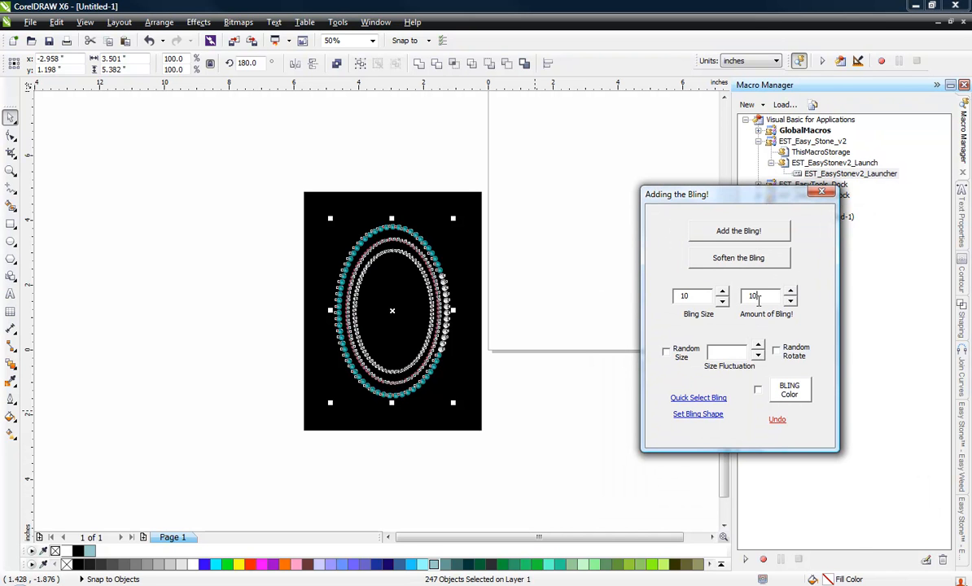
pyautogui.click(788, 391)
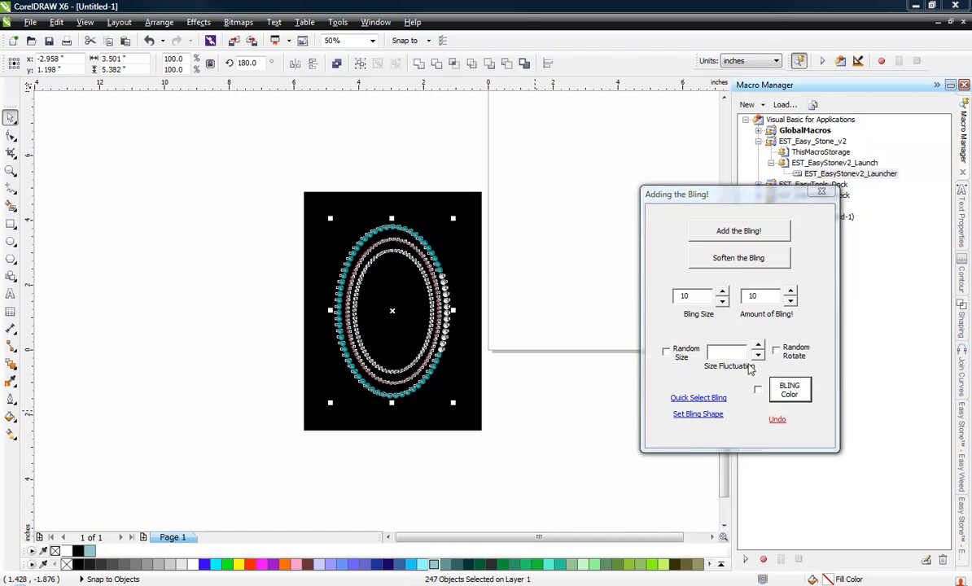
pyautogui.click(489, 280)
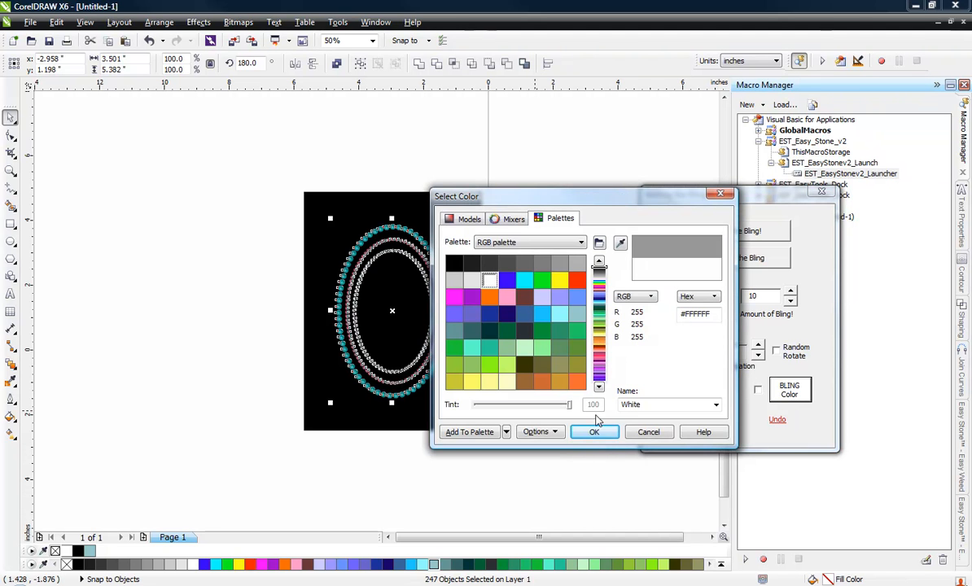
pyautogui.click(595, 432)
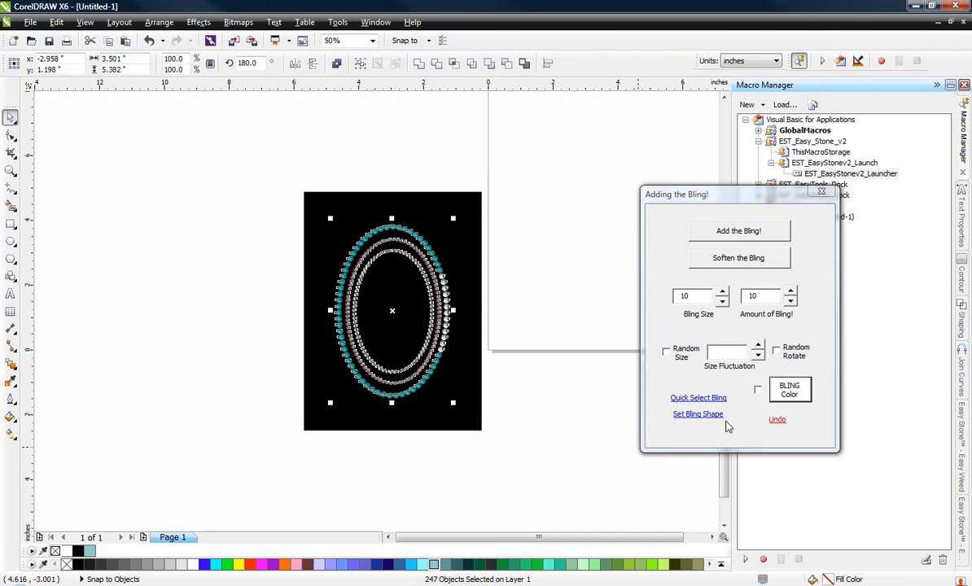
# Step: Add the bling sparkles to the selected ellipse stones and inspect them up close
pyautogui.click(727, 231)
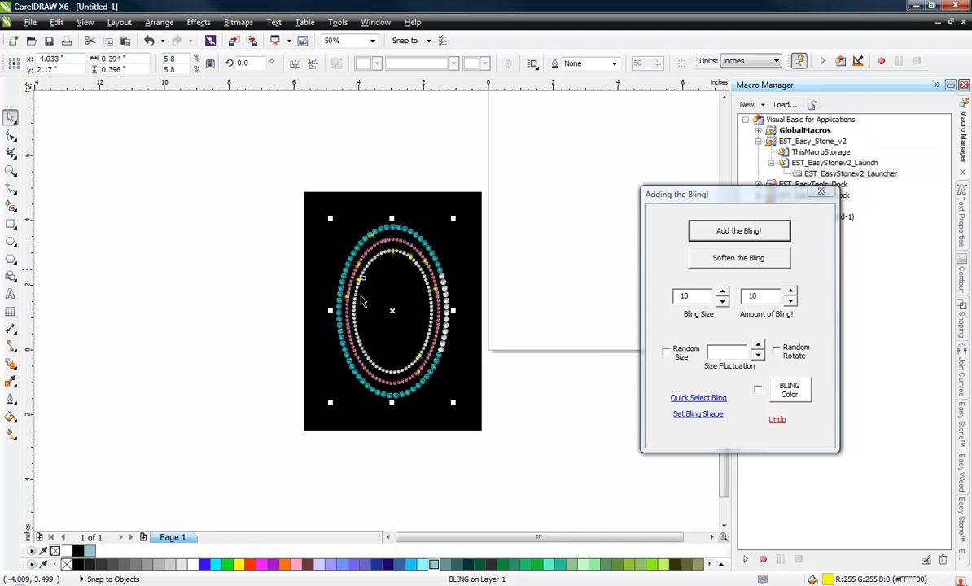
pyautogui.scroll(2, 363, 302)
pyautogui.scroll(1, 366, 275)
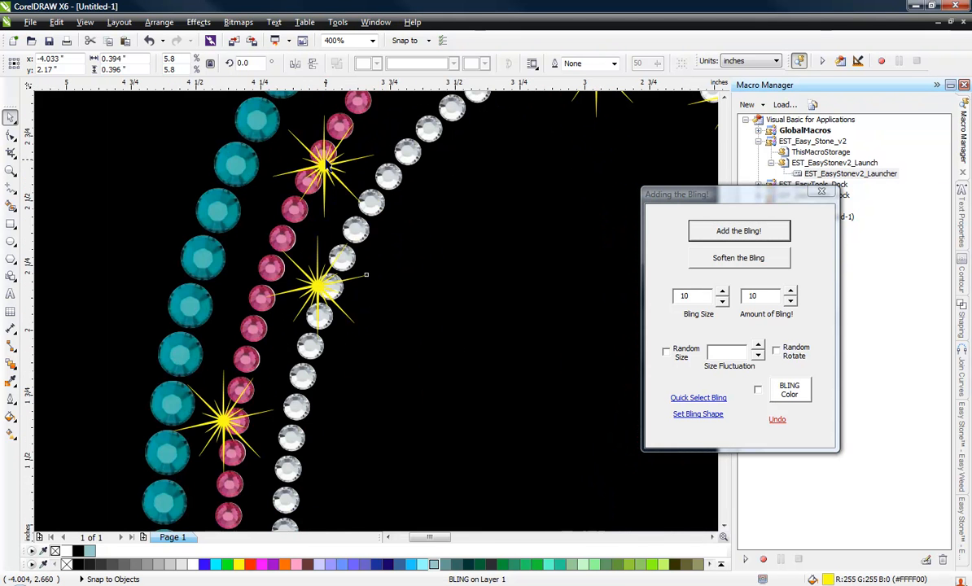
pyautogui.scroll(-1, 366, 275)
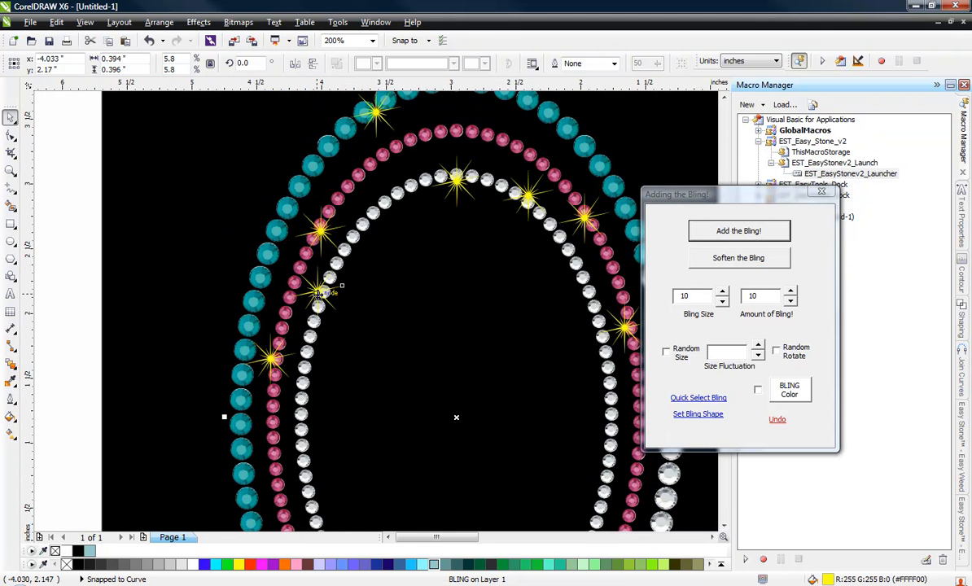
pyautogui.scroll(-1, 323, 291)
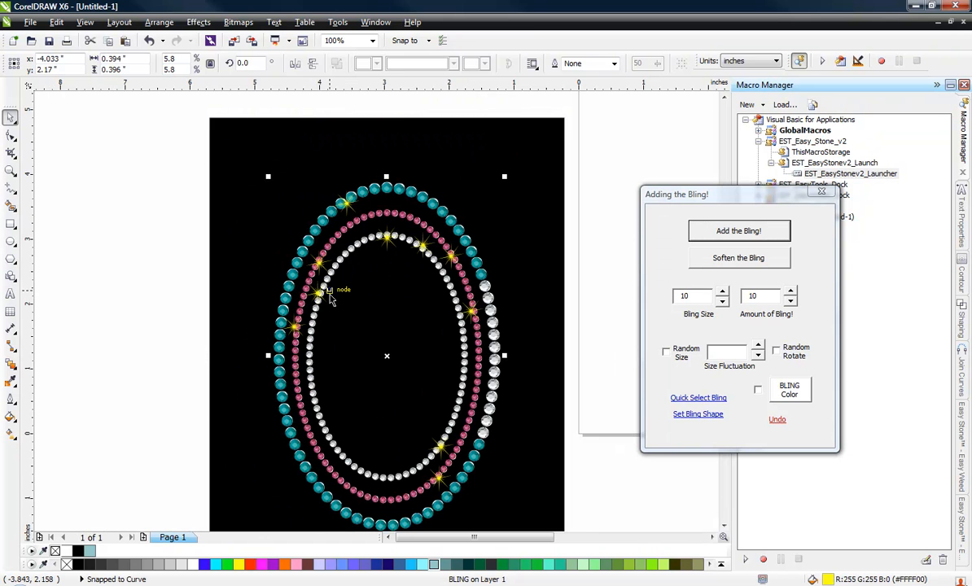
# Step: Quick-select all the bling sparkles on the ellipses and delete them
pyautogui.click(368, 268)
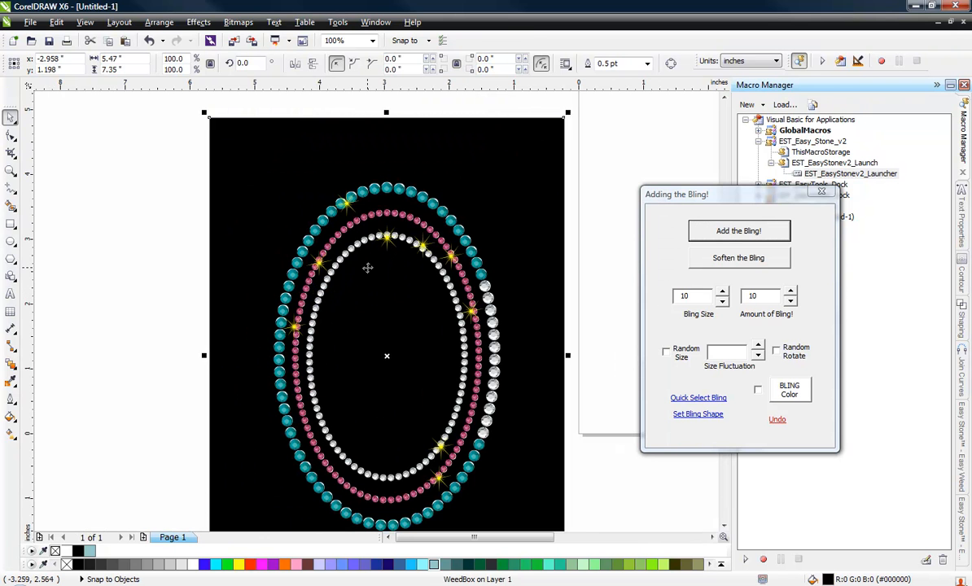
pyautogui.moveTo(162, 165); pyautogui.dragTo(600, 512)
pyautogui.click(692, 397)
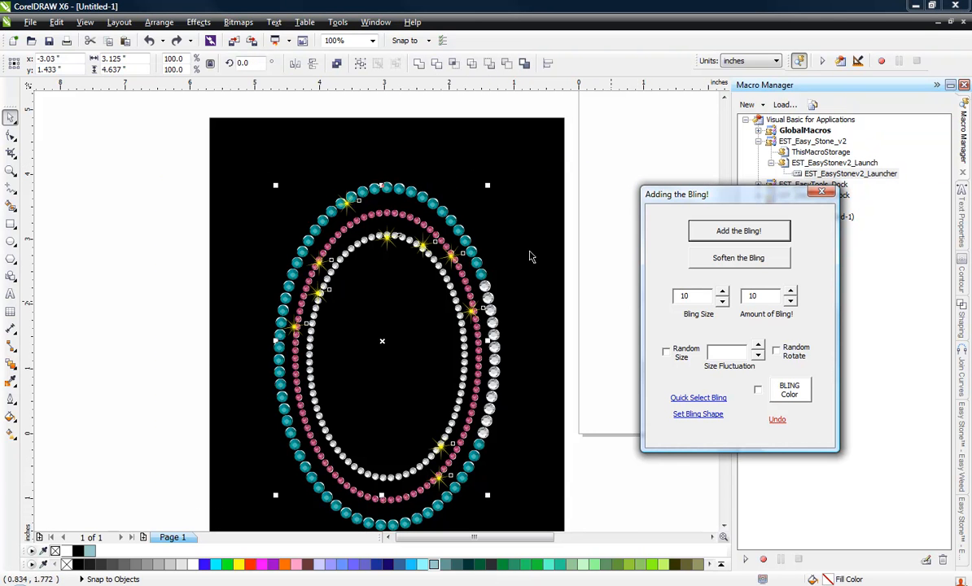
pyautogui.press('Delete')
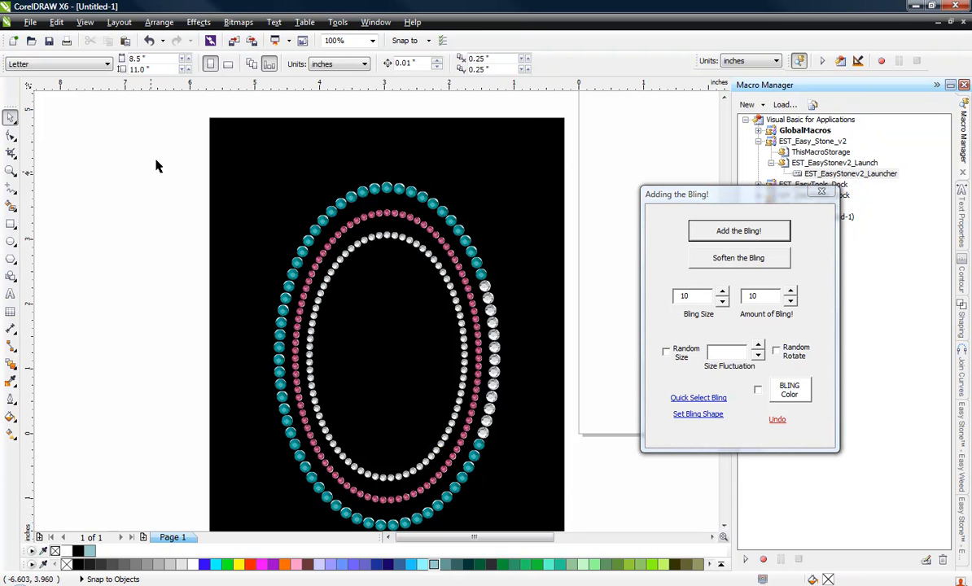
# Step: Select all the ellipse stones, enable the custom bling color and add white bling with size 10 and amount 10
pyautogui.moveTo(158, 157); pyautogui.dragTo(521, 504)
pyautogui.click(792, 396)
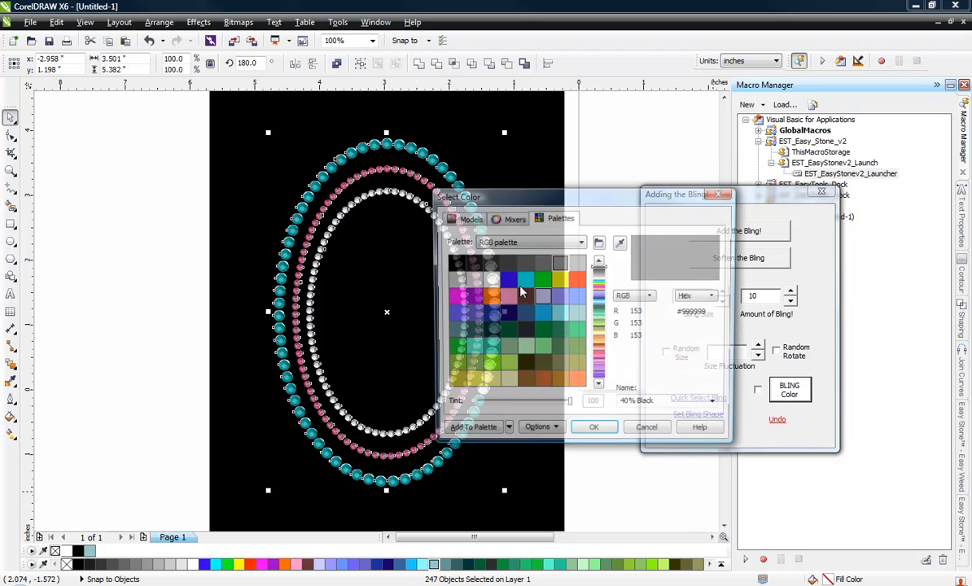
pyautogui.click(591, 433)
pyautogui.click(759, 390)
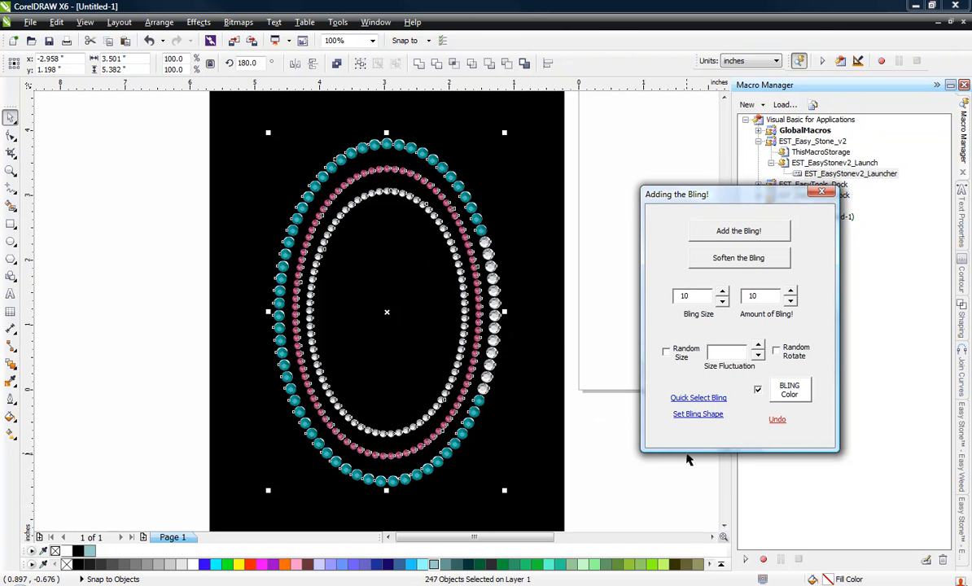
pyautogui.click(733, 233)
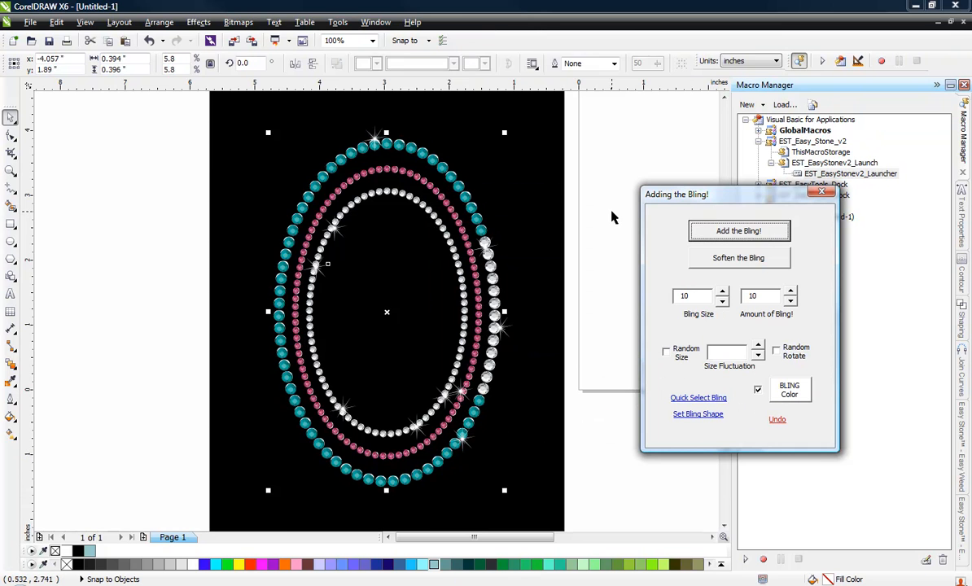
# Step: Examine the bling sparkles up close, checking the star shape on the white outer stones
pyautogui.scroll(1, 460, 399)
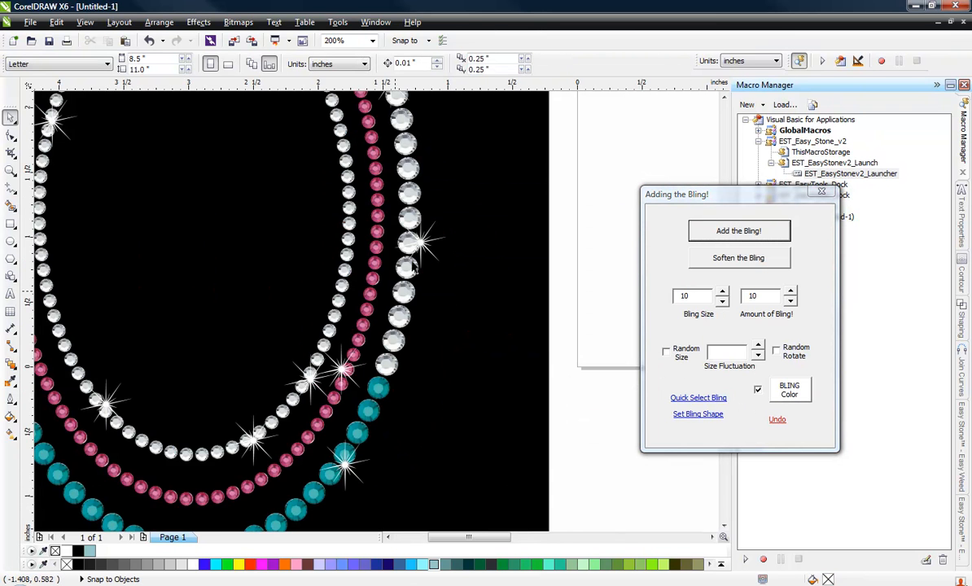
pyautogui.scroll(2, 428, 244)
pyautogui.scroll(2, 383, 255)
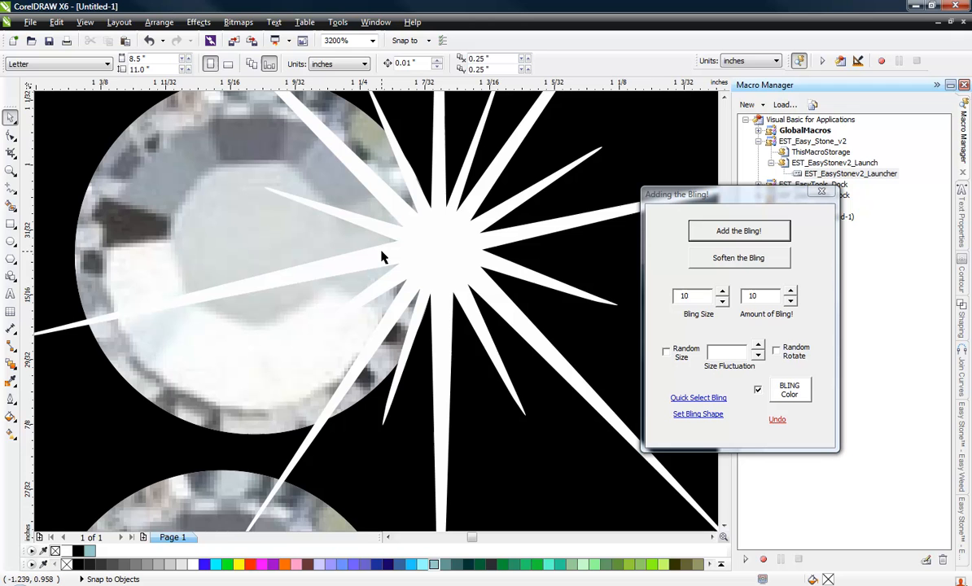
pyautogui.click(422, 264)
pyautogui.scroll(-5, 443, 292)
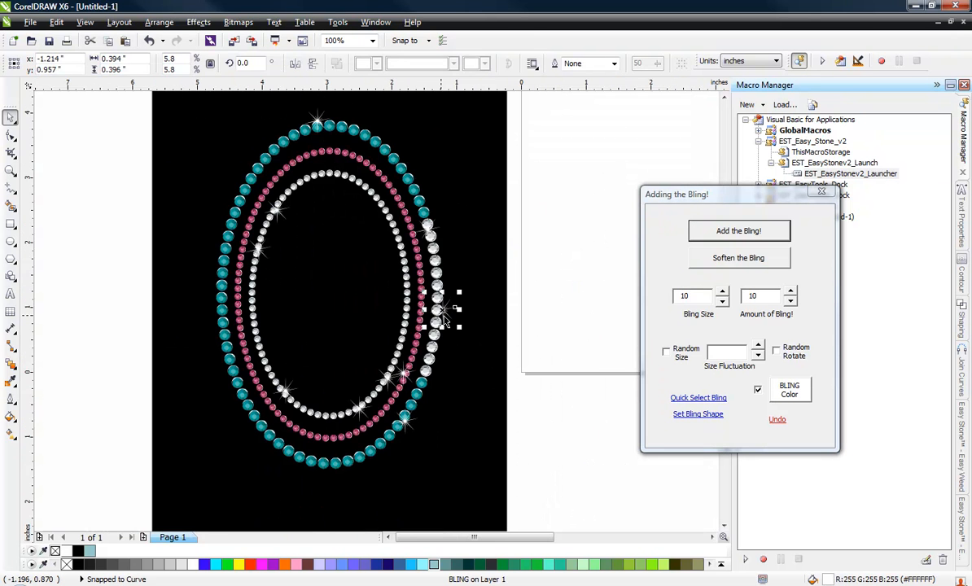
pyautogui.click(539, 315)
pyautogui.scroll(-1, 538, 315)
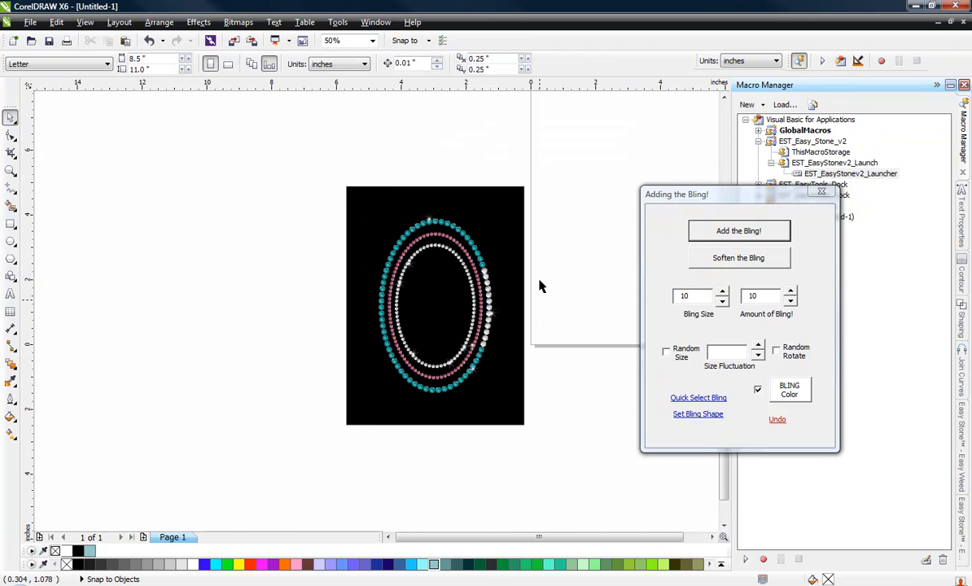
# Step: Select the ellipse stones together with their sparkles, soften the bling and clear the selection
pyautogui.scroll(1, 513, 254)
pyautogui.moveTo(602, 135); pyautogui.dragTo(224, 466)
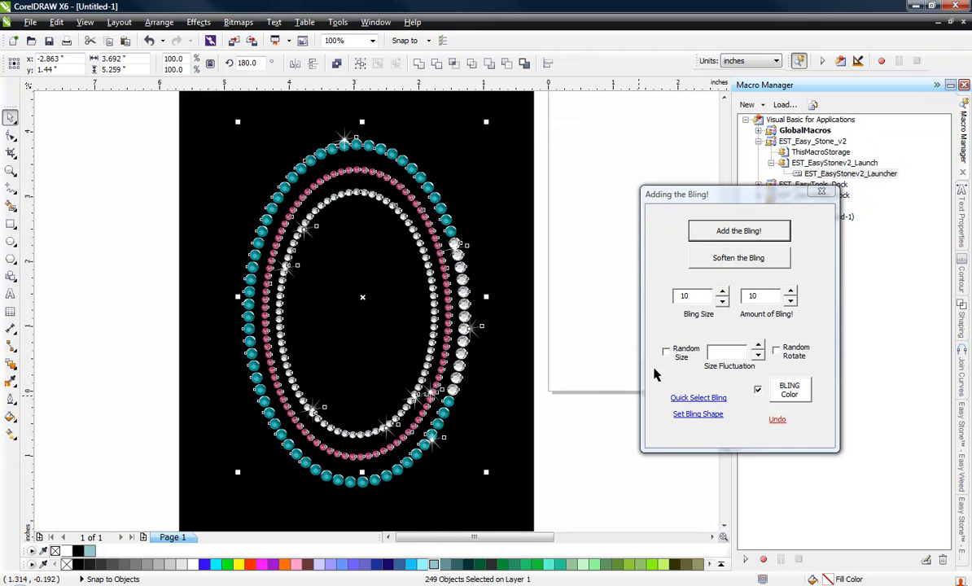
pyautogui.click(731, 259)
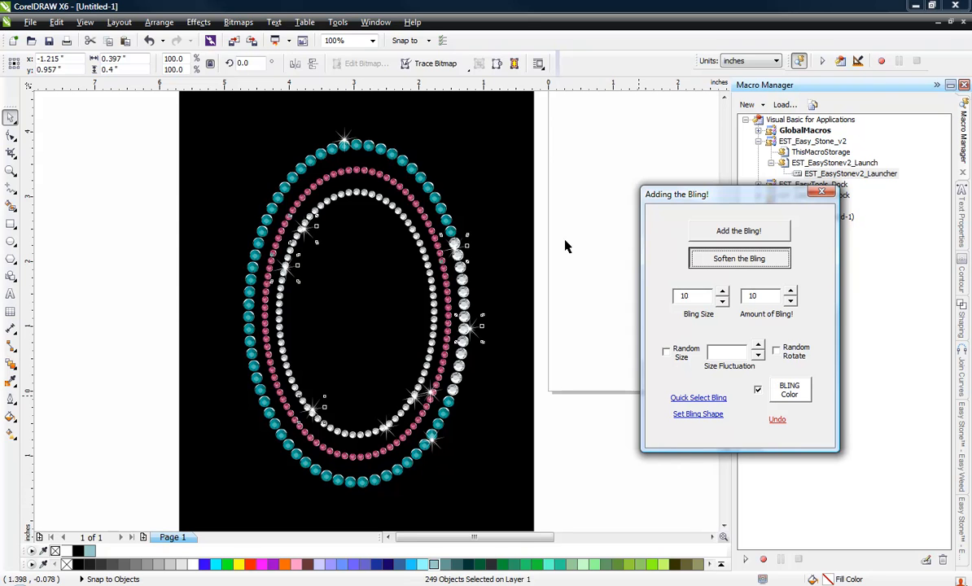
pyautogui.click(526, 274)
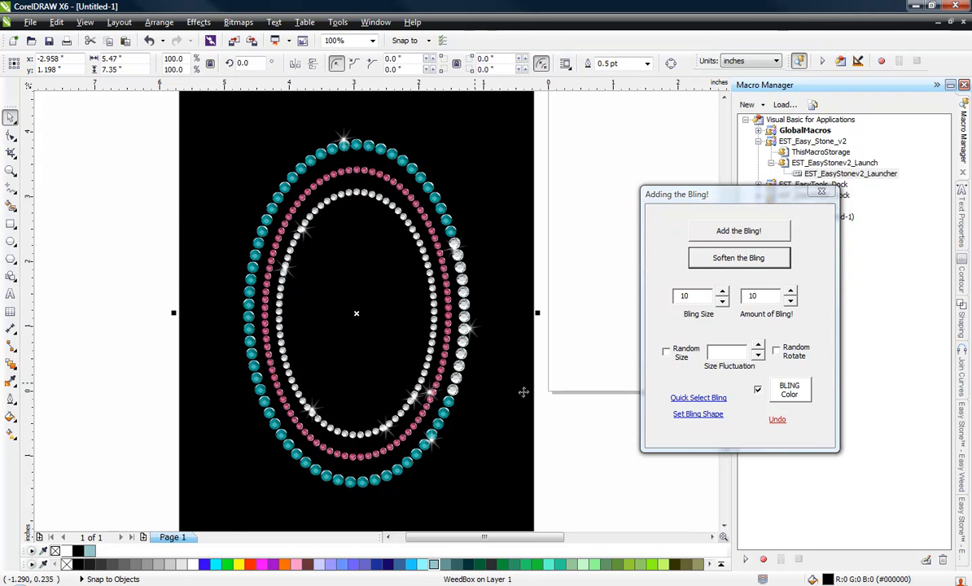
pyautogui.press('Escape')
# Step: Examine the softened sparkles up close and in the whole ellipse design
pyautogui.scroll(5, 410, 393)
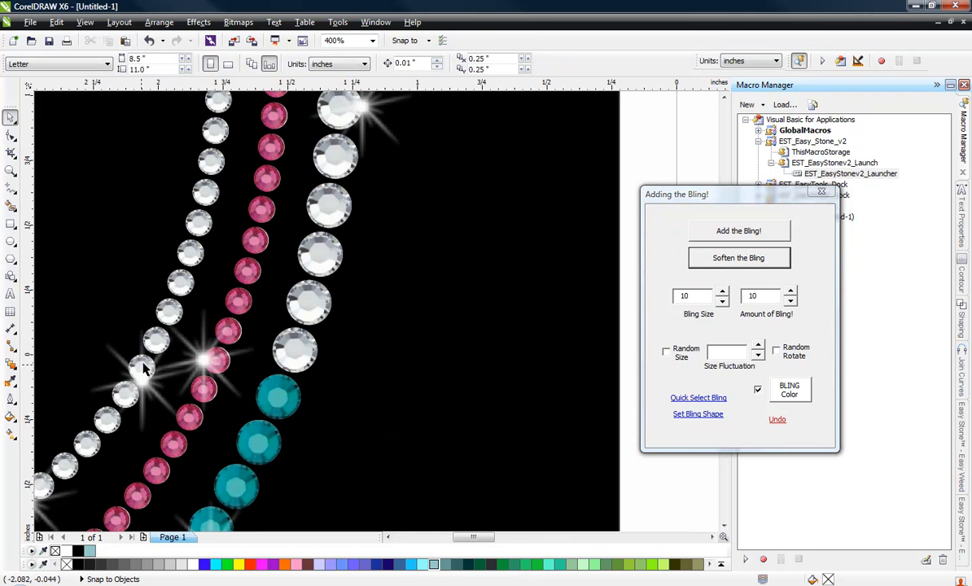
pyautogui.moveTo(261, 366); pyautogui.dragTo(276, 363)
pyautogui.scroll(-1, 430, 367)
pyautogui.scroll(-3, 429, 367)
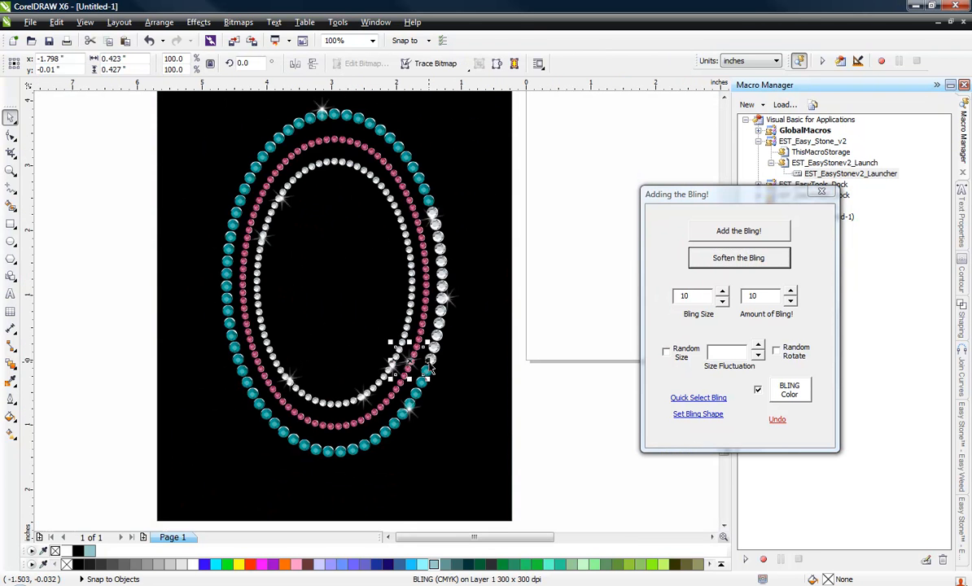
pyautogui.click(541, 372)
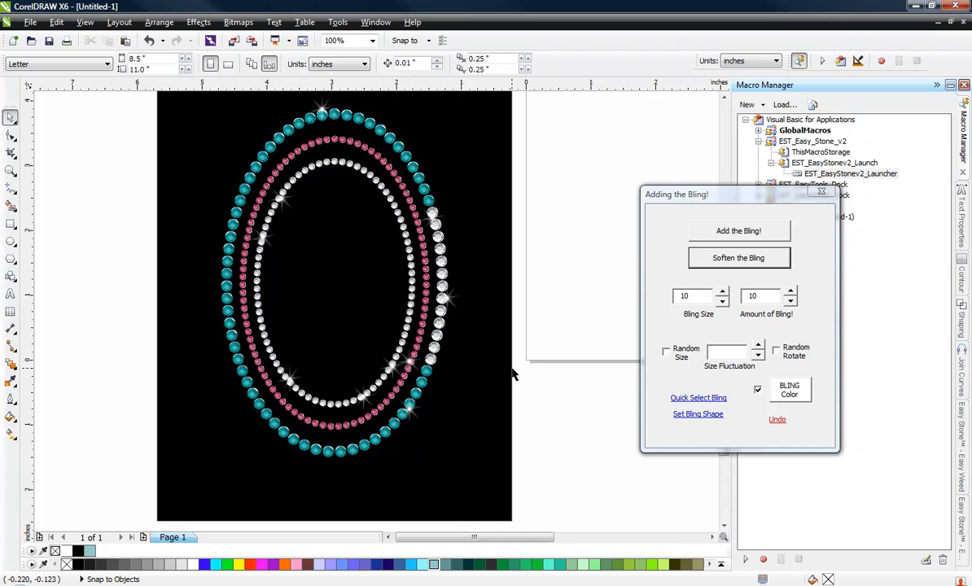
pyautogui.scroll(-1, 513, 371)
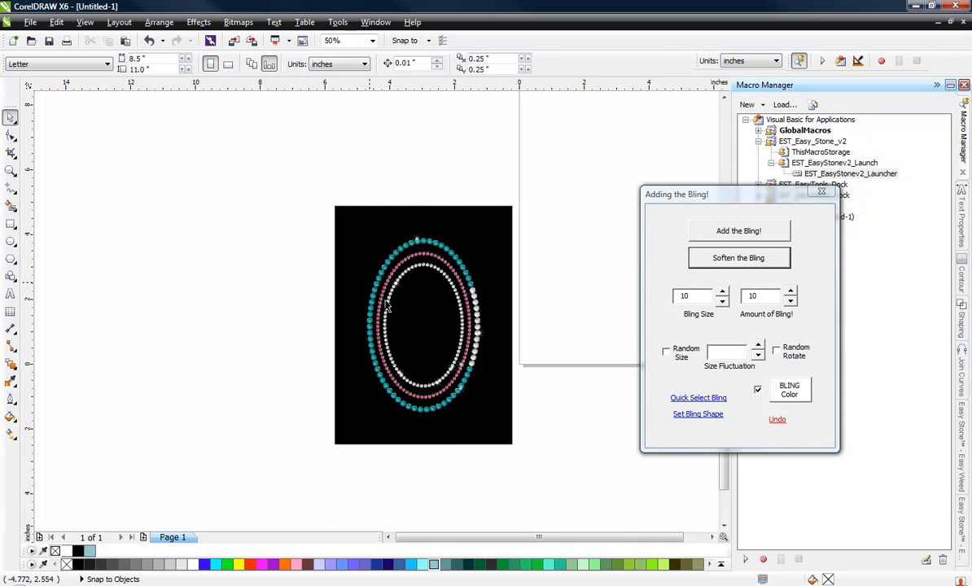
pyautogui.scroll(1, 421, 310)
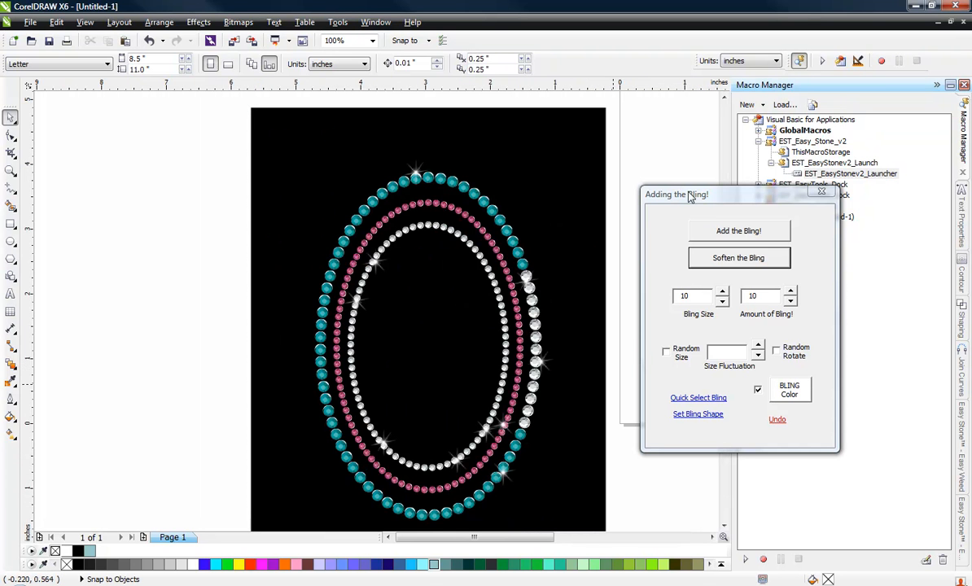
# Step: Close the bling settings and review the macro's stone placement and miscellaneous tools beside the finished design
pyautogui.click(825, 195)
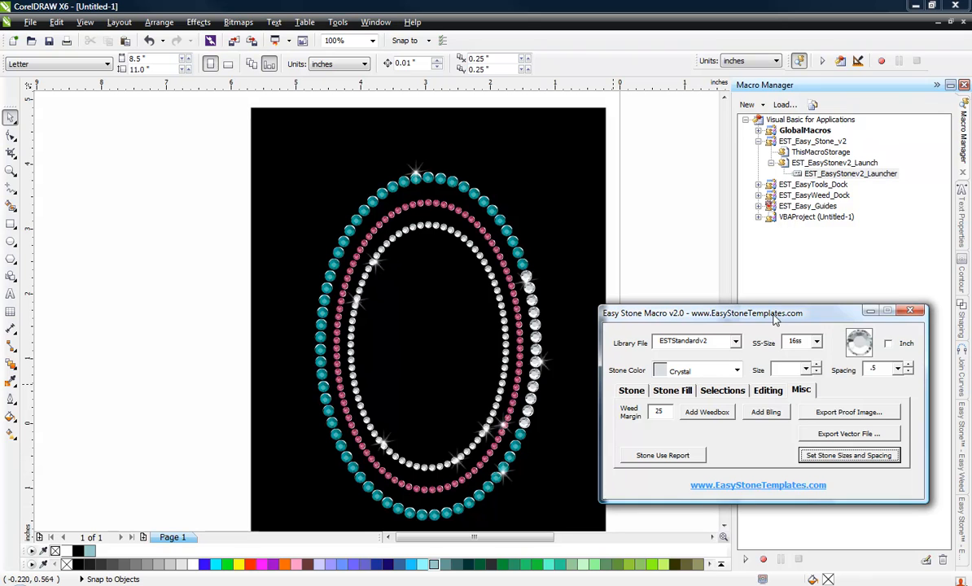
pyautogui.moveTo(775, 320)
pyautogui.mouseDown()
pyautogui.moveTo(782, 292)
pyautogui.moveTo(811, 331)
pyautogui.moveTo(781, 312)
pyautogui.mouseUp()
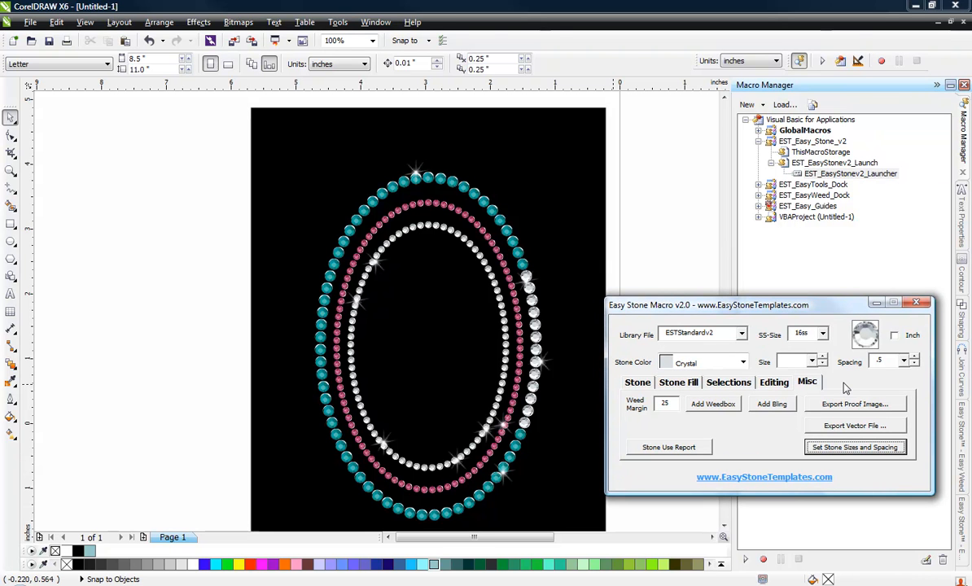
pyautogui.click(638, 383)
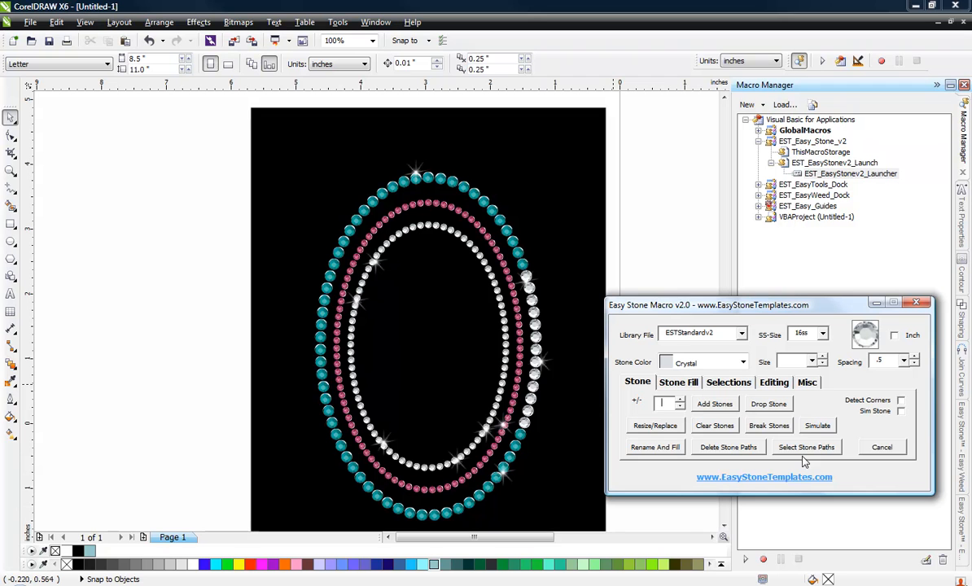
pyautogui.click(806, 383)
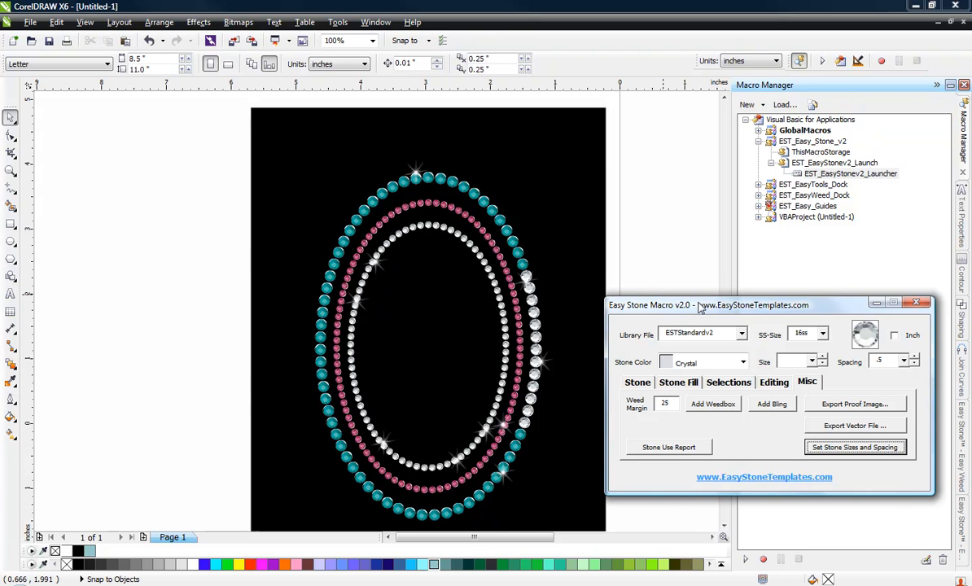
pyautogui.moveTo(699, 307); pyautogui.dragTo(682, 303)
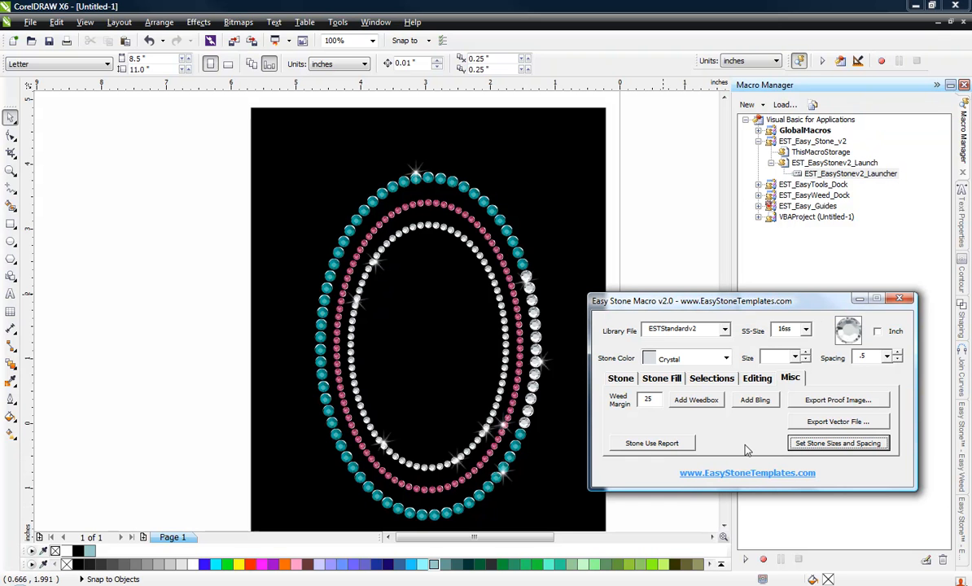